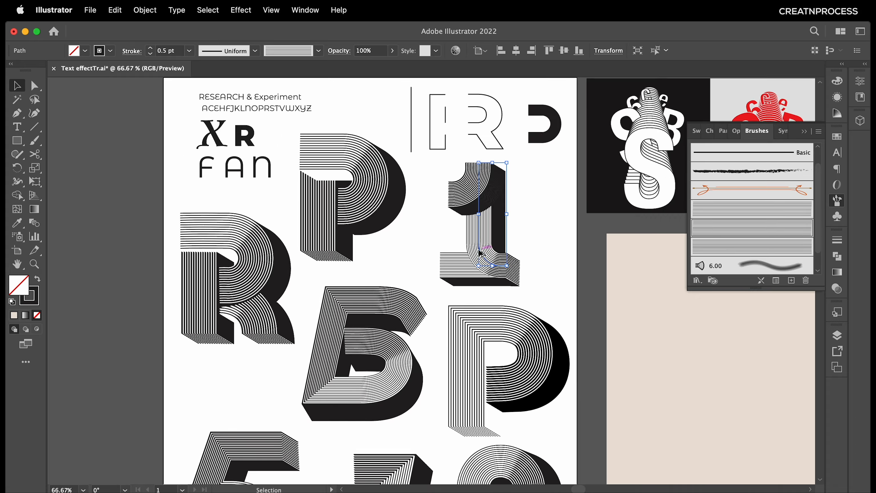
# - Look over the sheet of striped 3D letter and number studies and the finished lowercase t example
pyautogui.scroll(1, 478, 237)
pyautogui.scroll(-1, 310, 240)
pyautogui.moveTo(331, 252); pyautogui.dragTo(353, 197)
pyautogui.moveTo(380, 324); pyautogui.dragTo(382, 227)
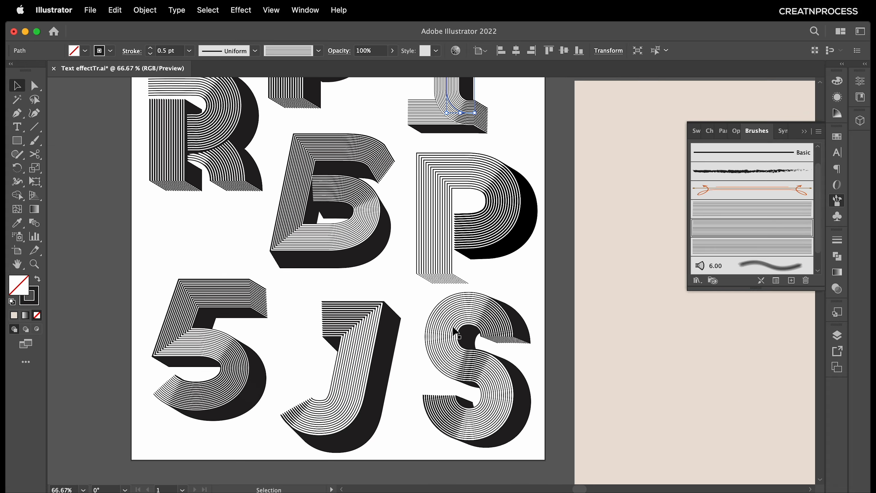
pyautogui.scroll(-1, 429, 299)
pyautogui.moveTo(349, 264); pyautogui.dragTo(381, 339)
pyautogui.scroll(2, 290, 264)
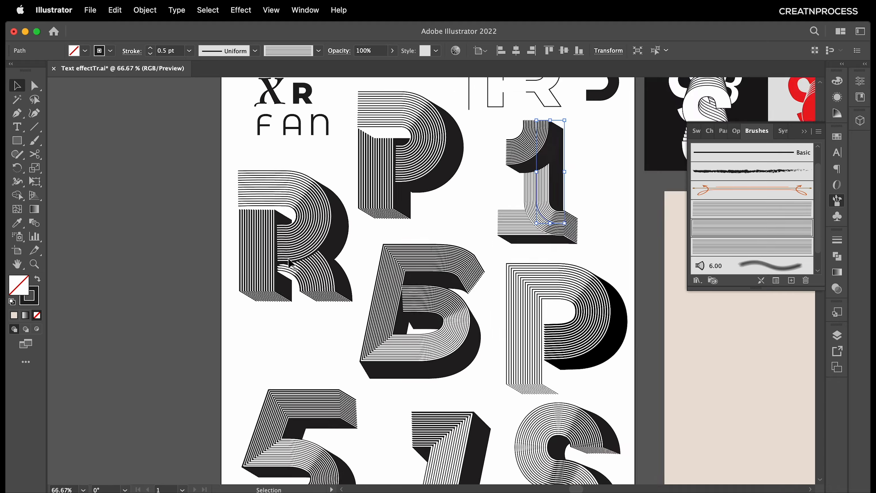
pyautogui.scroll(-1, 291, 264)
pyautogui.scroll(-2, 458, 326)
pyautogui.moveTo(509, 362); pyautogui.dragTo(390, 235)
pyautogui.moveTo(496, 367); pyautogui.dragTo(282, 176)
pyautogui.scroll(-1, 389, 273)
pyautogui.moveTo(544, 373); pyautogui.dragTo(461, 204)
pyautogui.moveTo(454, 317); pyautogui.dragTo(331, 154)
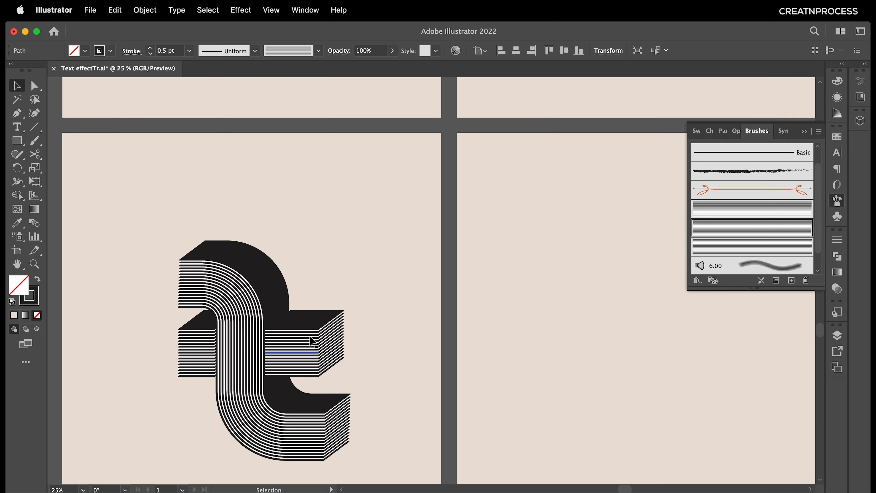
# - Draw an open path with the Pen tool on the empty artboard: short top arm, vertical stem about 754 pt, bottom arm about 450 pt
pyautogui.moveTo(472, 339); pyautogui.dragTo(376, 302)
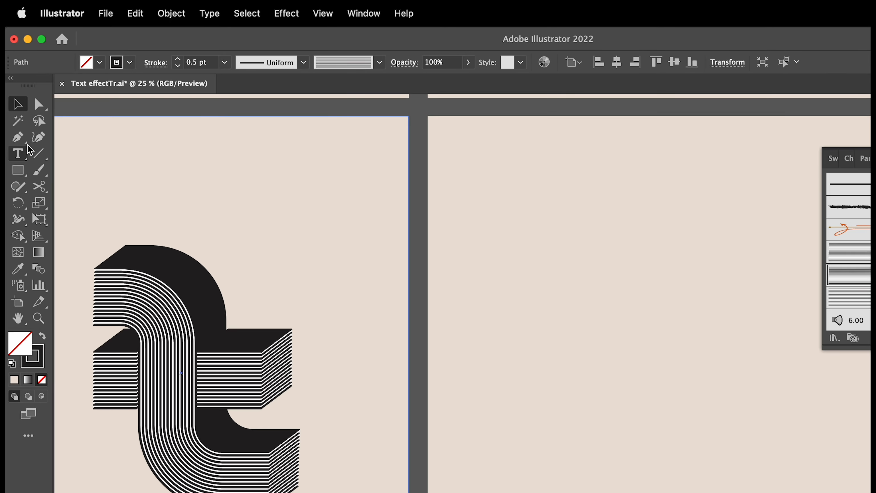
pyautogui.click(21, 140)
pyautogui.click(540, 251)
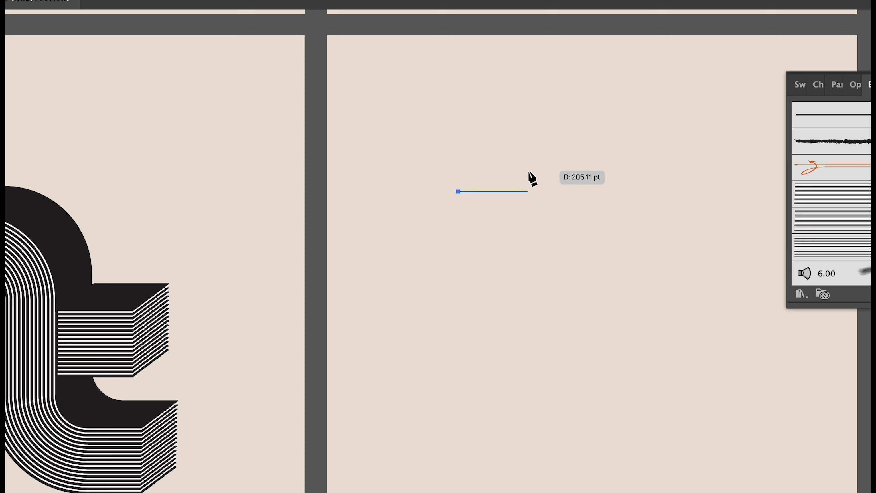
pyautogui.click(570, 192)
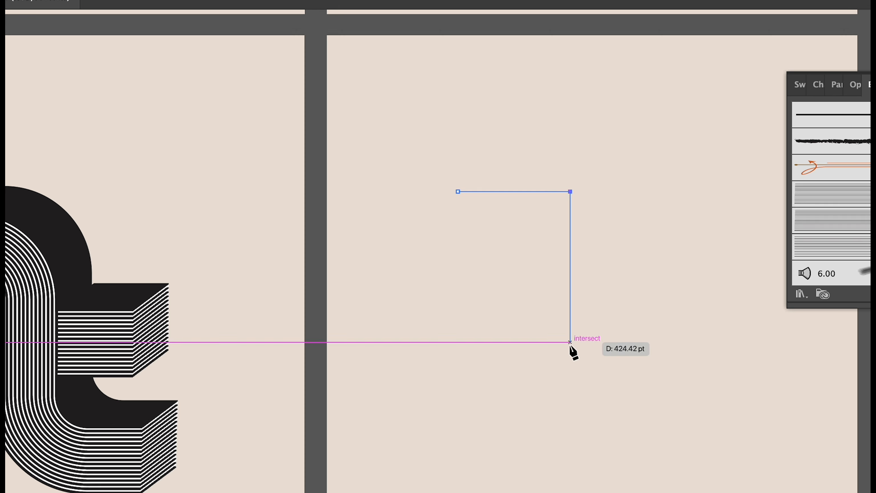
pyautogui.click(570, 459)
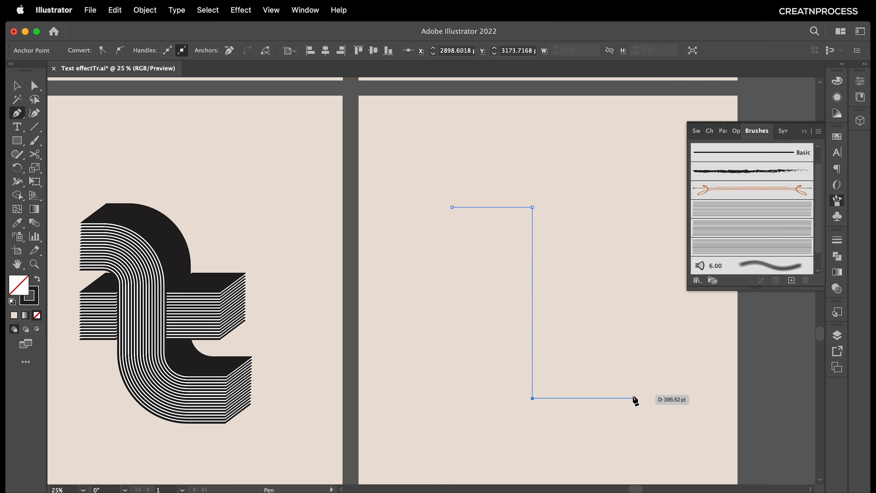
pyautogui.click(646, 398)
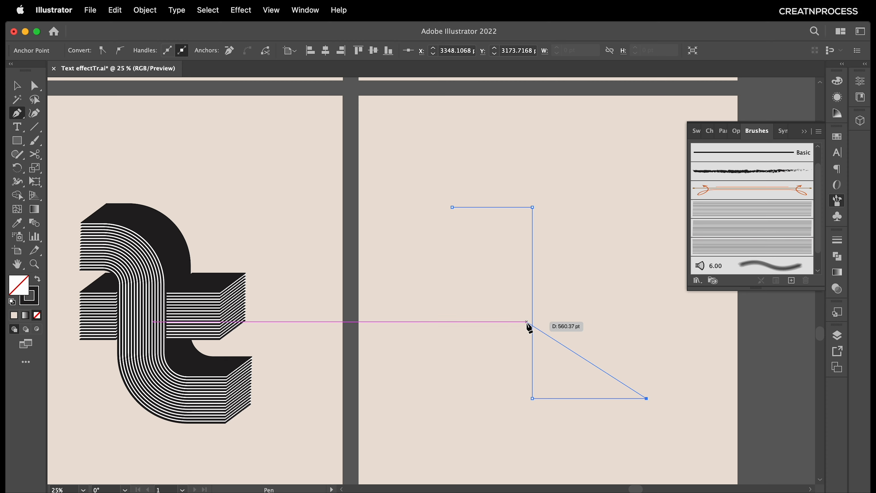
pyautogui.press('Escape')
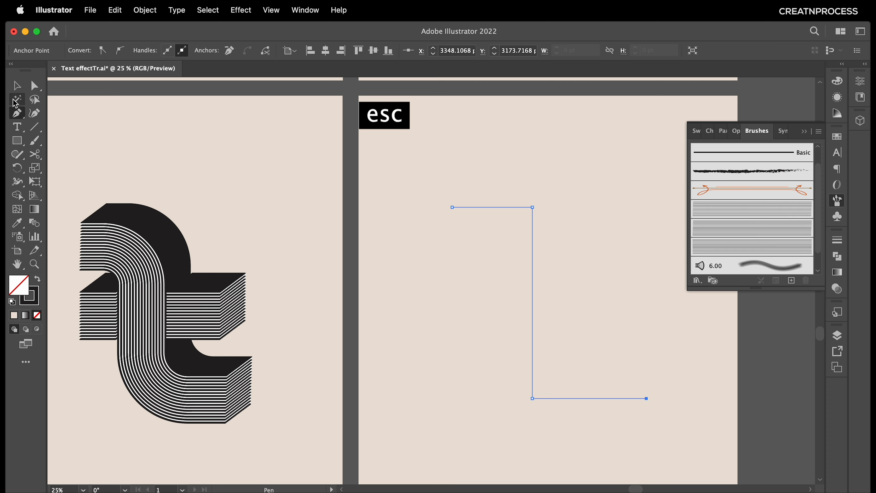
# - Set the stroke weight of the stepped path to 16 pt
pyautogui.click(19, 88)
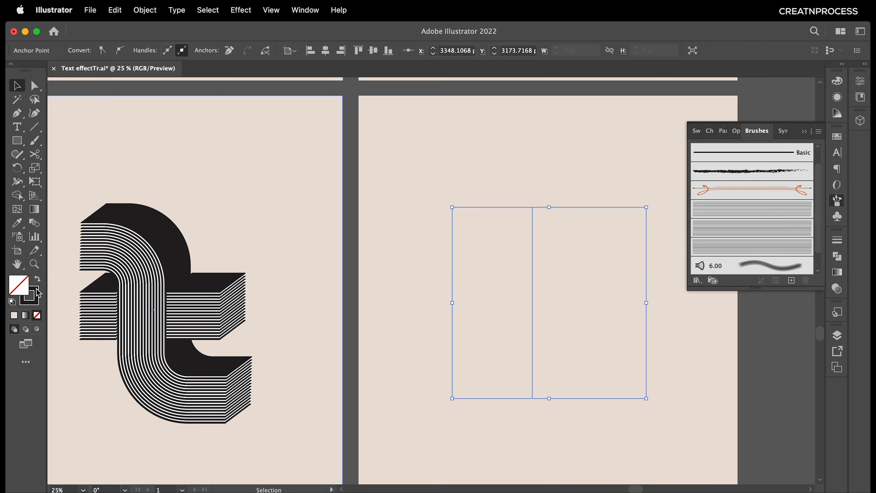
pyautogui.click(534, 289)
pyautogui.click(99, 51)
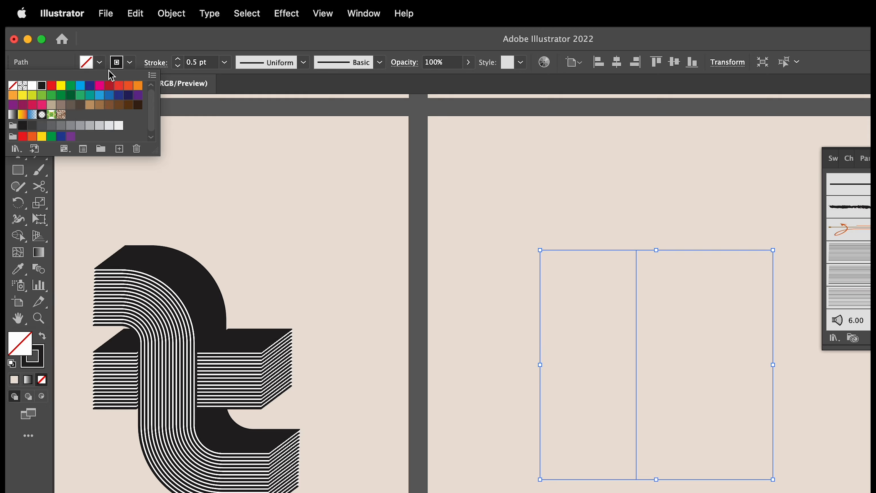
pyautogui.click(196, 61)
pyautogui.hotkey('shift', 'Up')
pyautogui.hotkey('shift', 'Up')
pyautogui.hotkey('shift', 'Up')
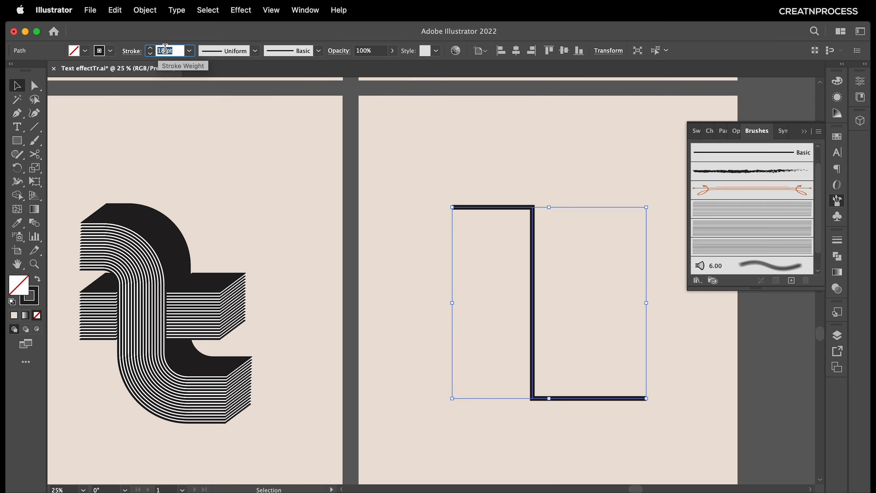
pyautogui.press('Down')
pyautogui.press('Down')
pyautogui.press('Down')
pyautogui.press('Down')
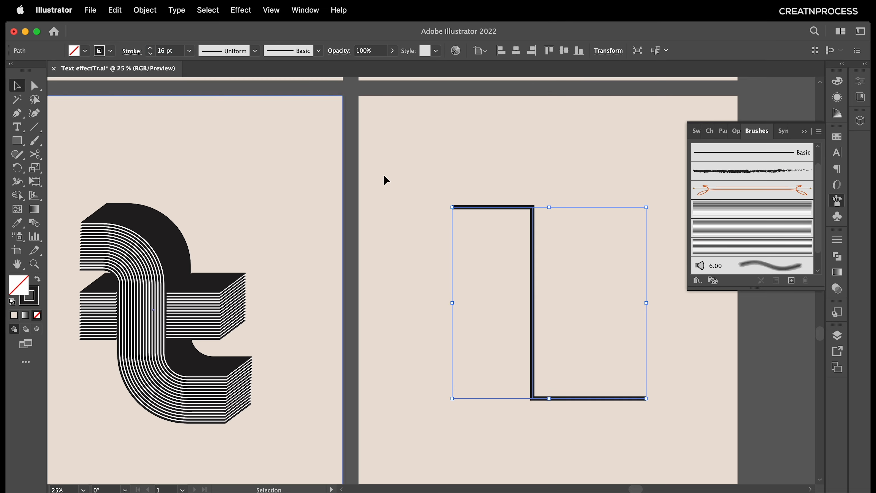
# - Round both corners of the stepped path to a radius of about 166 pt
pyautogui.click(536, 217)
pyautogui.click(536, 210)
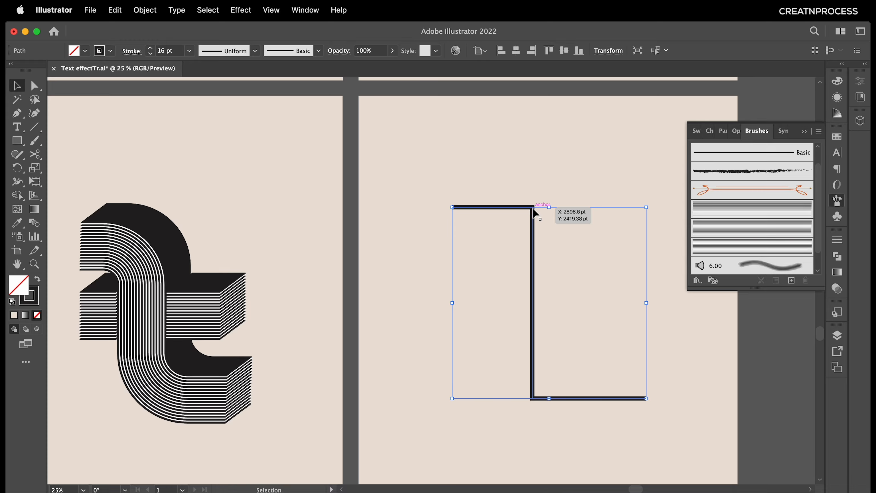
pyautogui.click(35, 85)
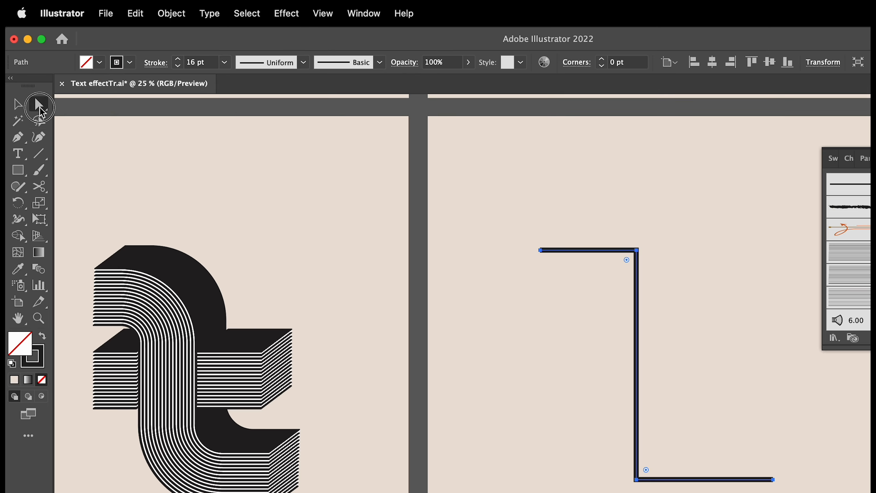
pyautogui.click(110, 105)
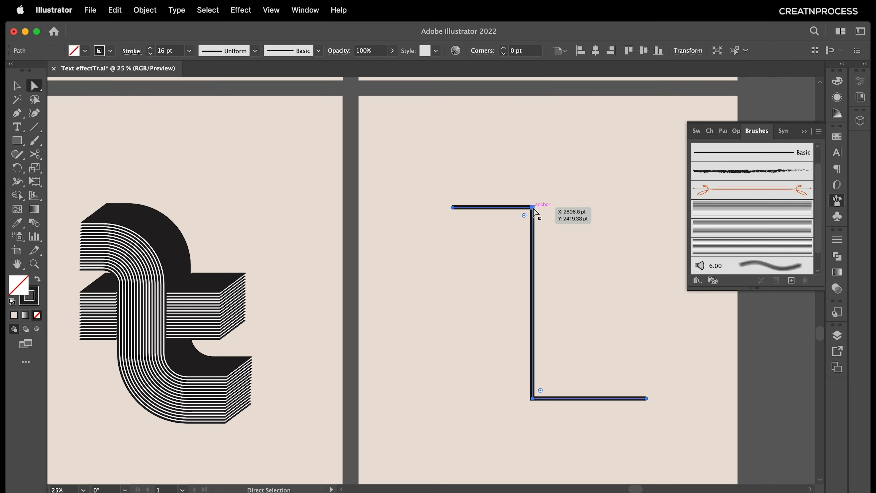
pyautogui.click(533, 207)
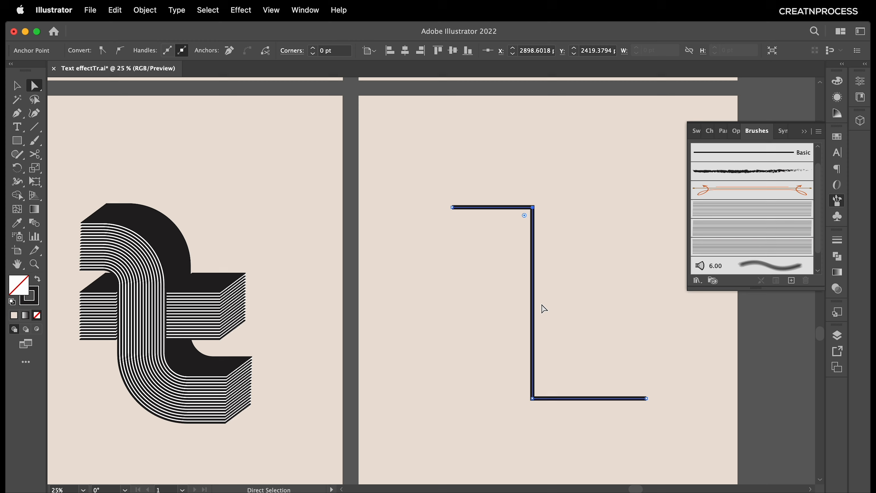
pyautogui.keyDown('shift'); pyautogui.click(537, 397); pyautogui.keyUp('shift')
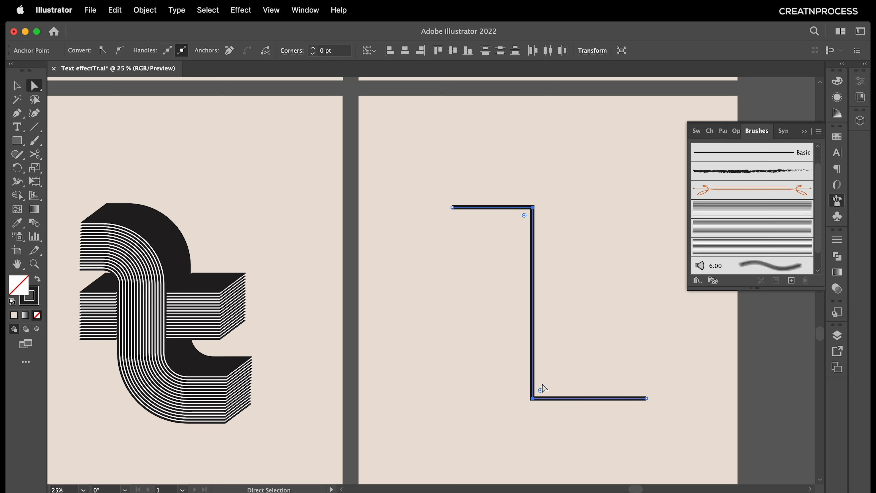
pyautogui.moveTo(540, 393); pyautogui.dragTo(573, 357)
# - Increase the upper corner's radius to about 211 pt and the lower corner's radius to about 198 pt
pyautogui.click(542, 213)
pyautogui.click(533, 248)
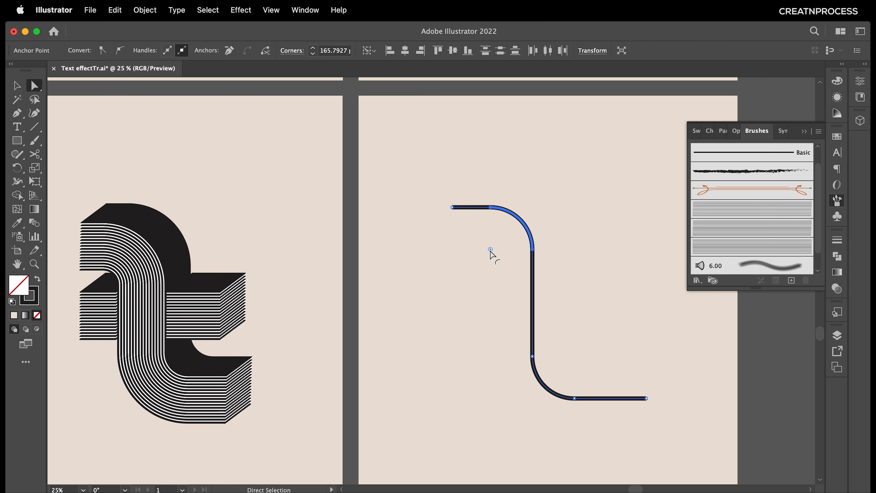
pyautogui.moveTo(491, 251); pyautogui.dragTo(483, 268)
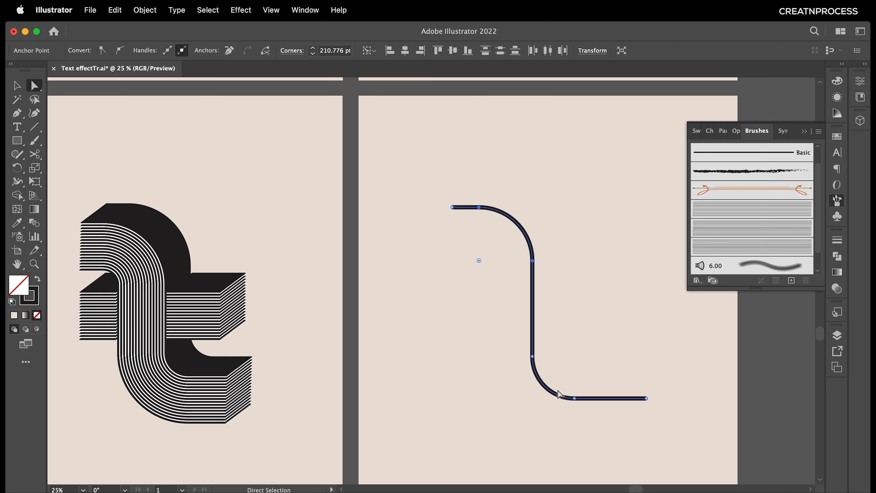
pyautogui.click(567, 398)
pyautogui.moveTo(573, 355)
pyautogui.mouseDown()
pyautogui.moveTo(596, 337)
pyautogui.moveTo(585, 351)
pyautogui.mouseUp()
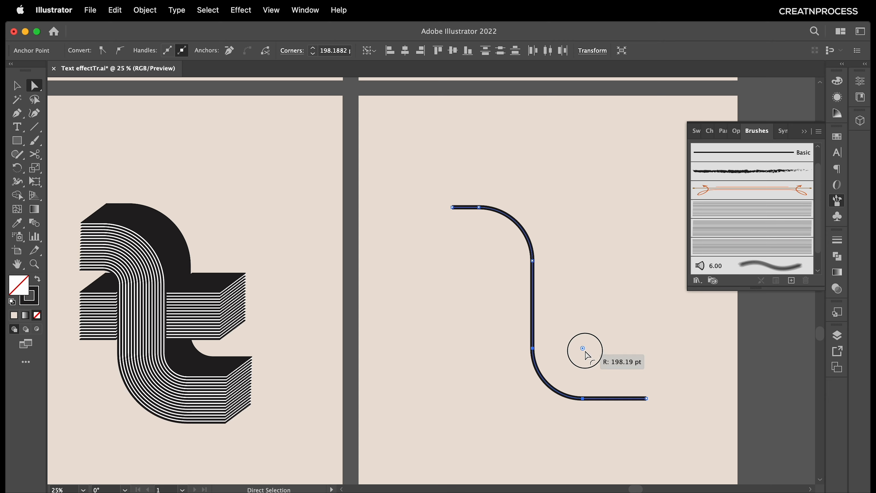
# - Draw a straight horizontal crossbar across the lower part of the stem, spanning the full width of the curved path
pyautogui.click(17, 85)
pyautogui.click(334, 248)
pyautogui.click(533, 287)
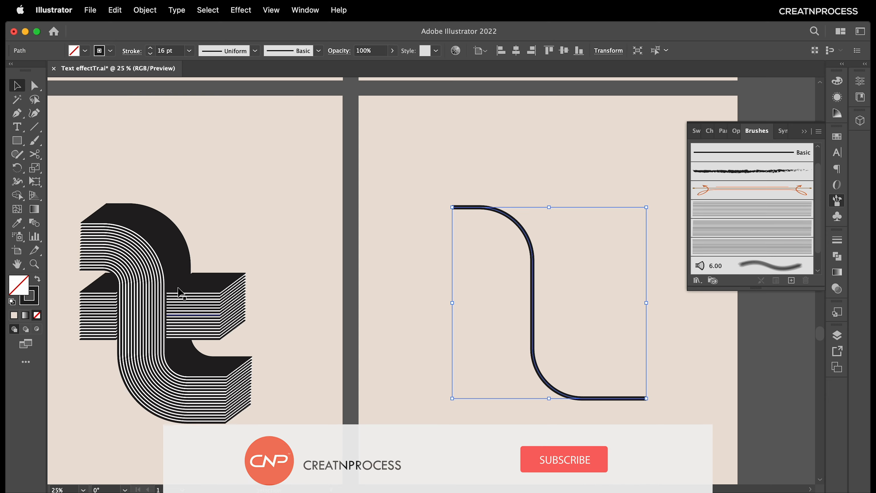
pyautogui.click(34, 126)
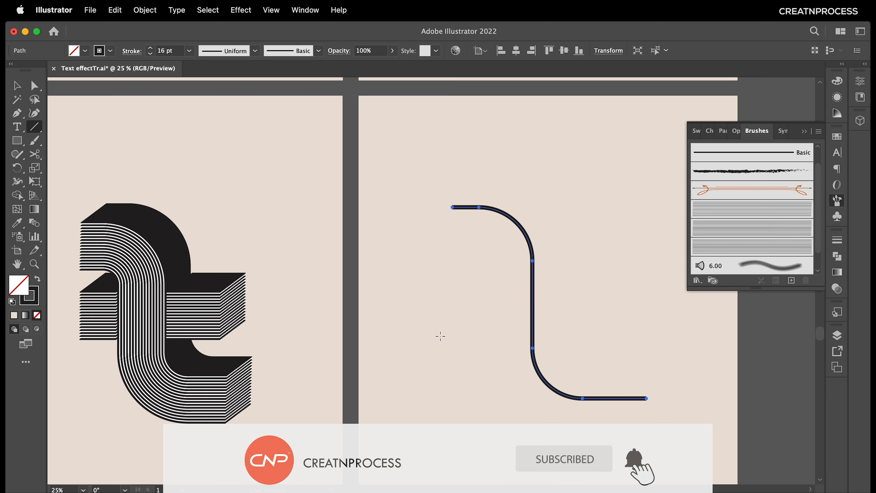
pyautogui.moveTo(452, 318); pyautogui.dragTo(648, 319)
# - Select both the curved path and the crossbar, and have the Brushes panel open
pyautogui.click(17, 87)
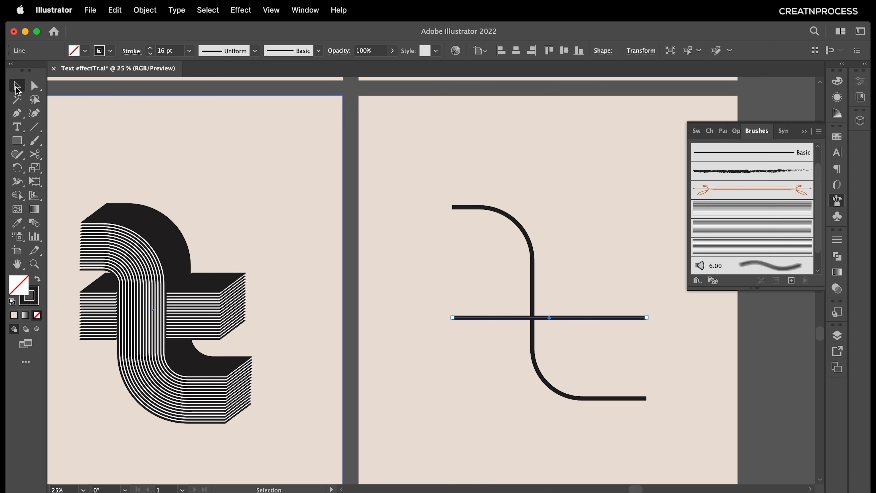
pyautogui.moveTo(661, 202); pyautogui.dragTo(483, 406)
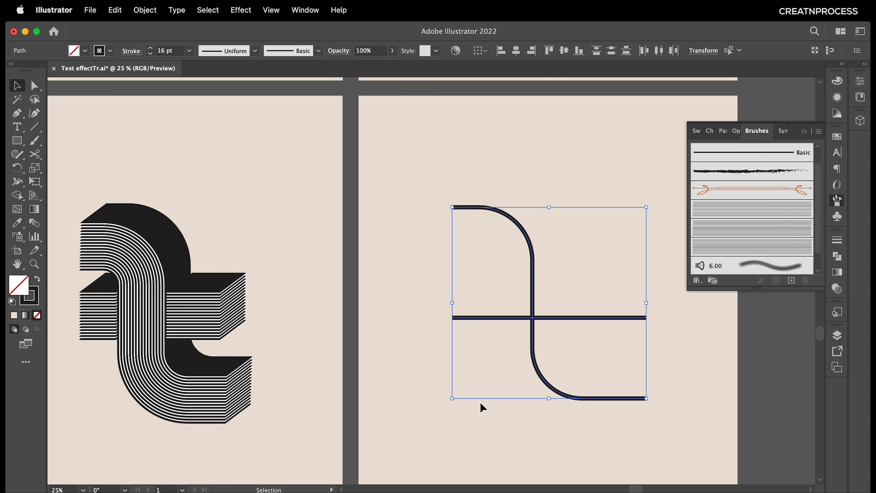
pyautogui.click(837, 203)
pyautogui.click(838, 207)
pyautogui.click(839, 203)
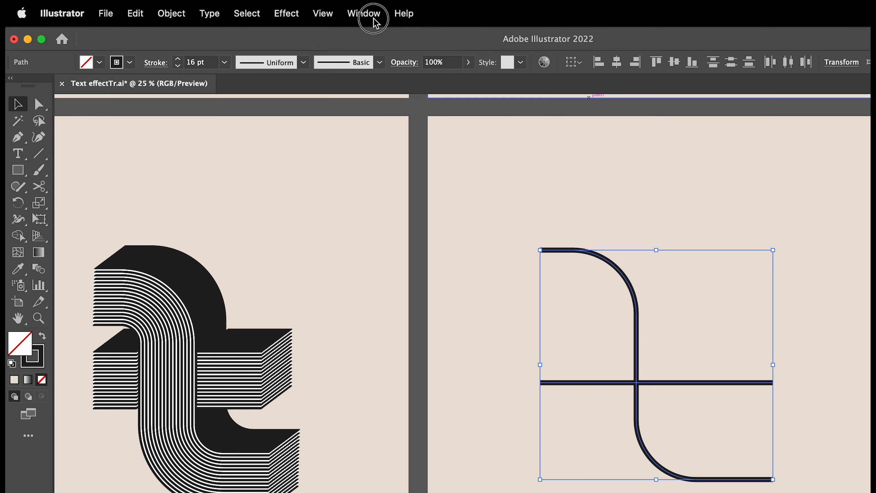
pyautogui.click(375, 14)
pyautogui.click(366, 308)
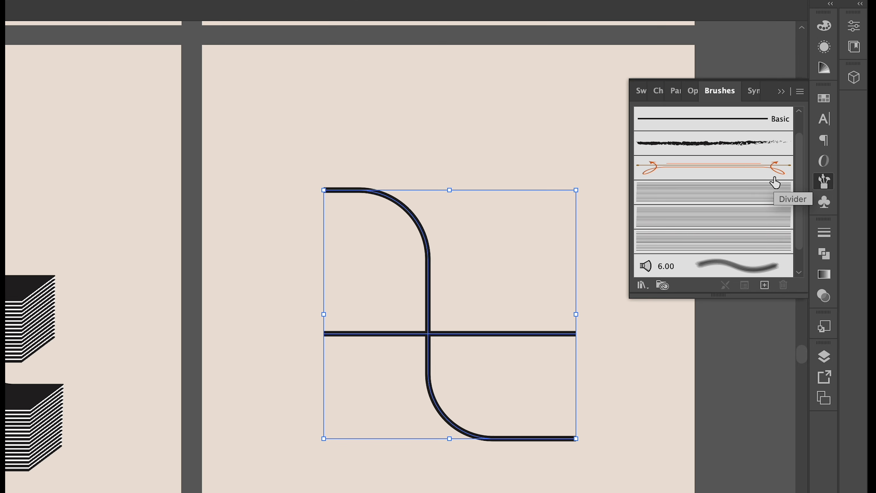
# - Compare the three striped art brushes on both paths and apply the first of them
pyautogui.click(721, 199)
pyautogui.click(717, 224)
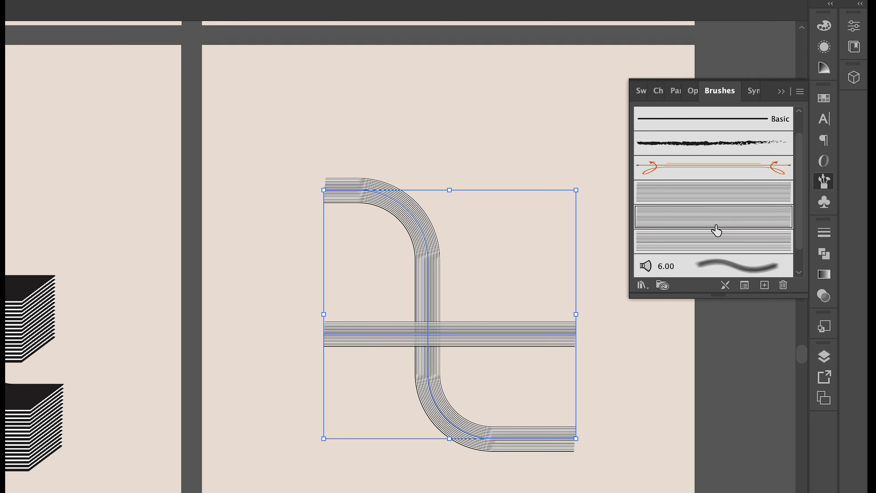
pyautogui.click(711, 249)
pyautogui.click(716, 216)
pyautogui.click(718, 193)
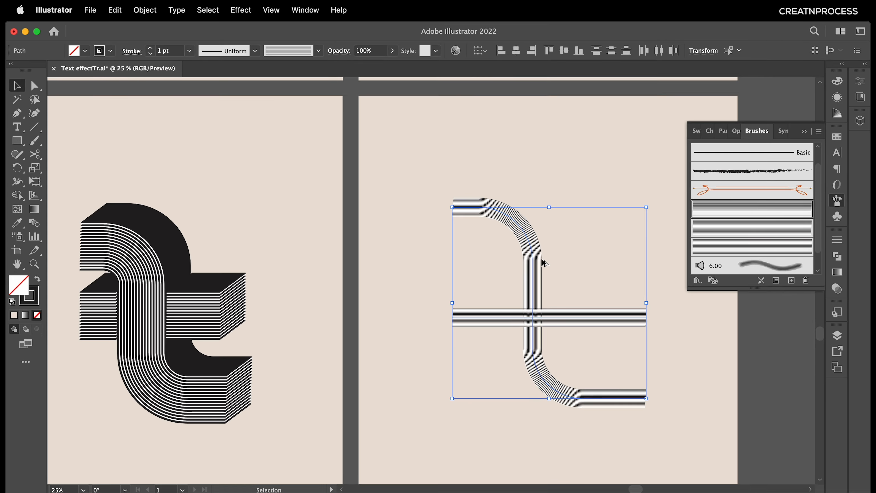
pyautogui.scroll(8, 542, 261)
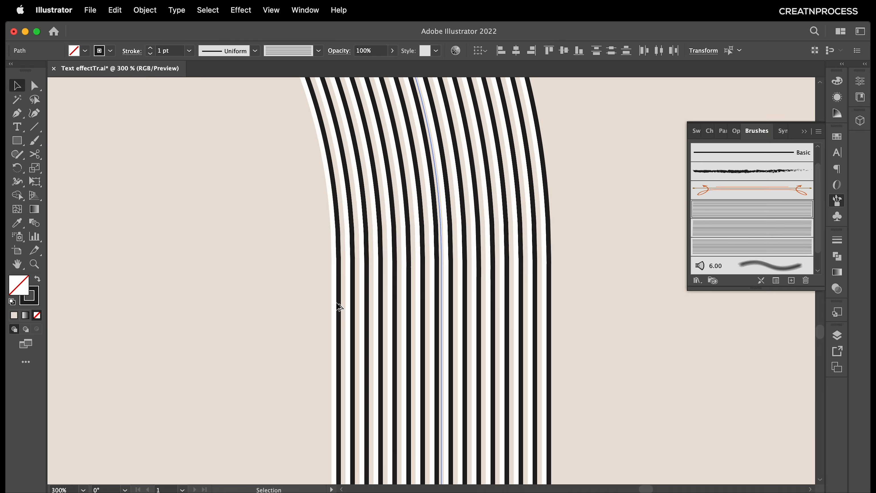
pyautogui.scroll(-6, 434, 275)
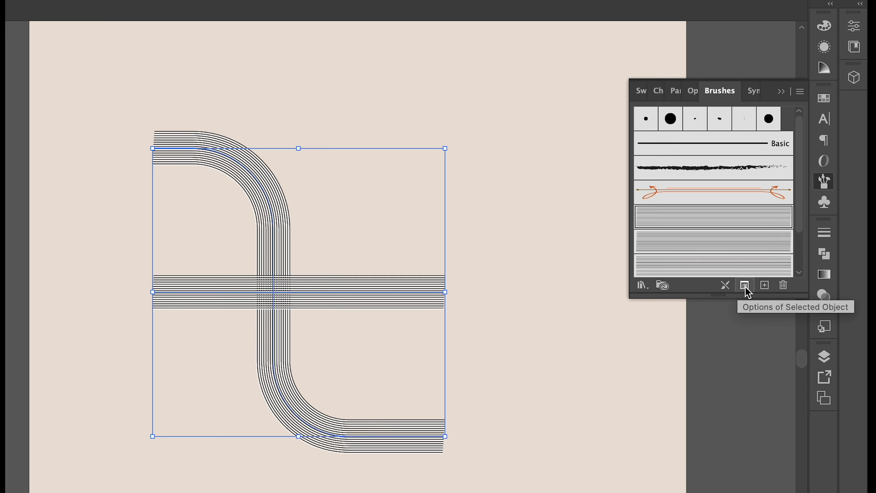
# - Set the fixed art brush size of both selected strokes to 250% in the stroke options, keeping the preview on
pyautogui.click(745, 286)
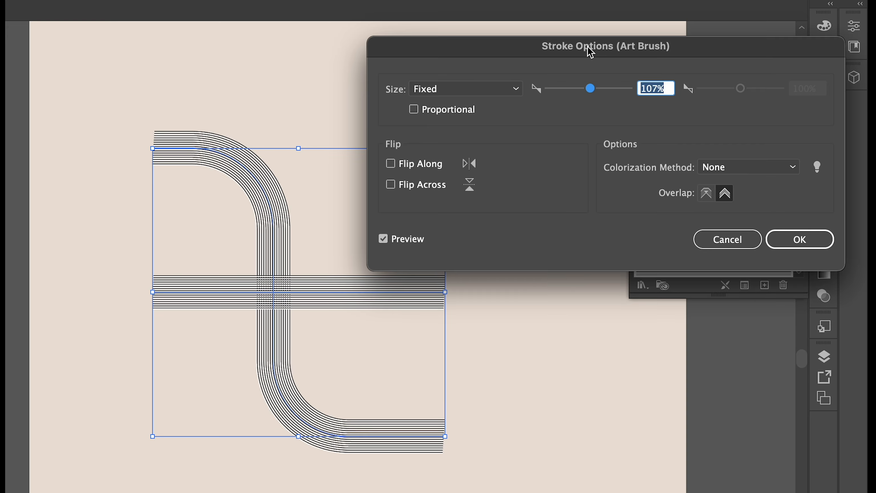
pyautogui.moveTo(591, 51); pyautogui.dragTo(574, 21)
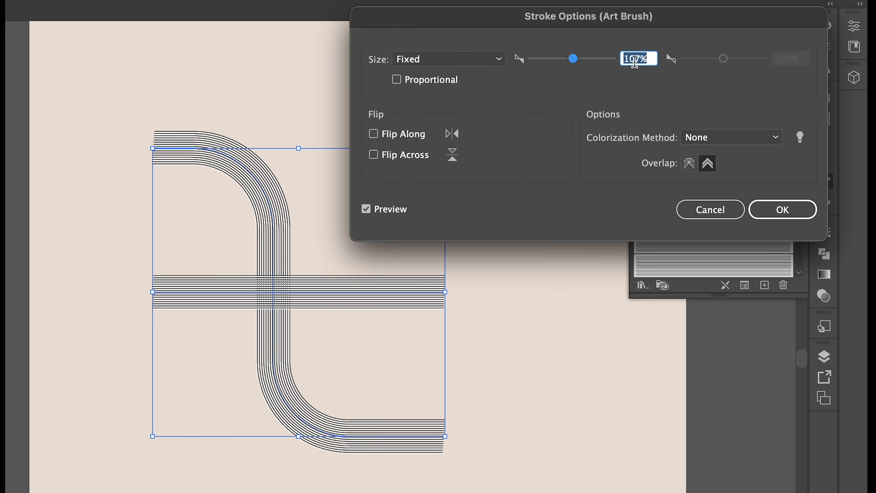
pyautogui.hotkey('shift', 'Up')
pyautogui.hotkey('shift', 'Up')
pyautogui.hotkey('shift', 'Up')
pyautogui.hotkey('shift', 'Up')
pyautogui.hotkey('shift', 'Up')
pyautogui.hotkey('shift', 'Up')
pyautogui.hotkey('shift', 'Up')
pyautogui.hotkey('shift', 'Up')
pyautogui.hotkey('shift', 'Up')
pyautogui.hotkey('shift', 'Up')
pyautogui.hotkey('shift', 'Up')
pyautogui.hotkey('shift', 'Up')
pyautogui.hotkey('shift', 'Up')
pyautogui.hotkey('shift', 'Up')
pyautogui.hotkey('shift', 'Up')
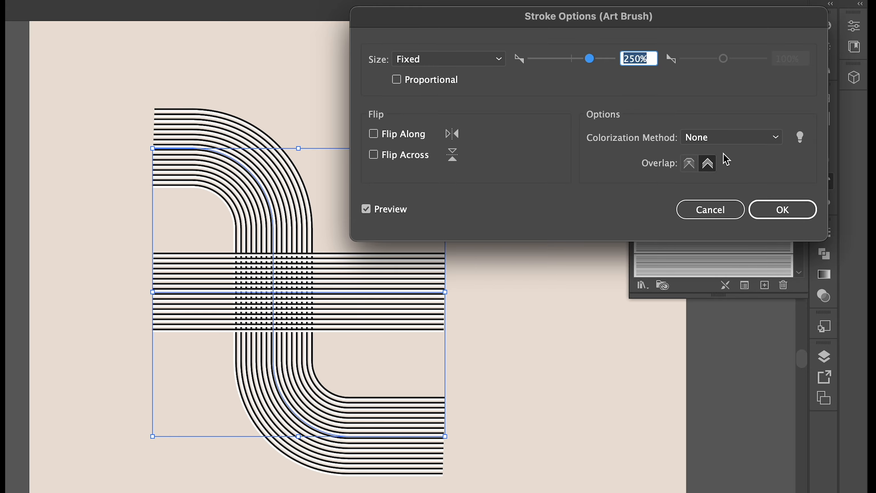
pyautogui.click(780, 210)
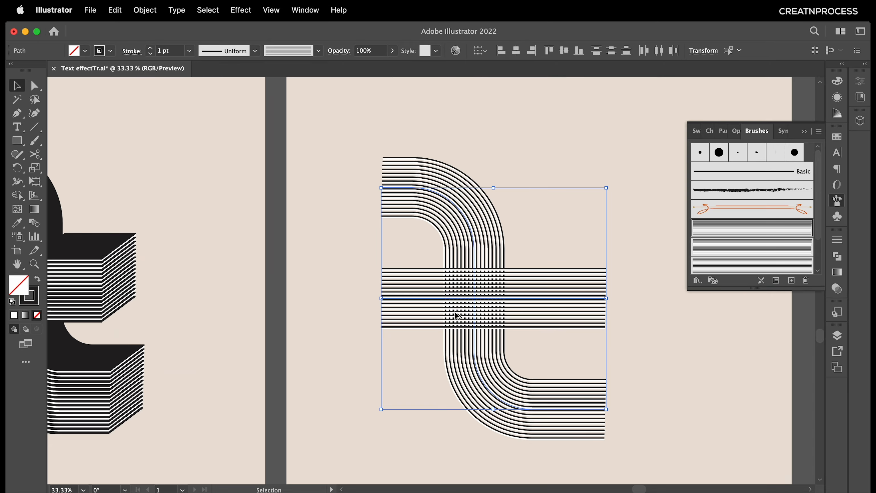
# - Add a Transform effect to both selected striped paths and set its copies to 50
pyautogui.scroll(-1, 455, 312)
pyautogui.moveTo(385, 288); pyautogui.dragTo(449, 286)
pyautogui.scroll(1, 573, 318)
pyautogui.moveTo(563, 292); pyautogui.dragTo(458, 328)
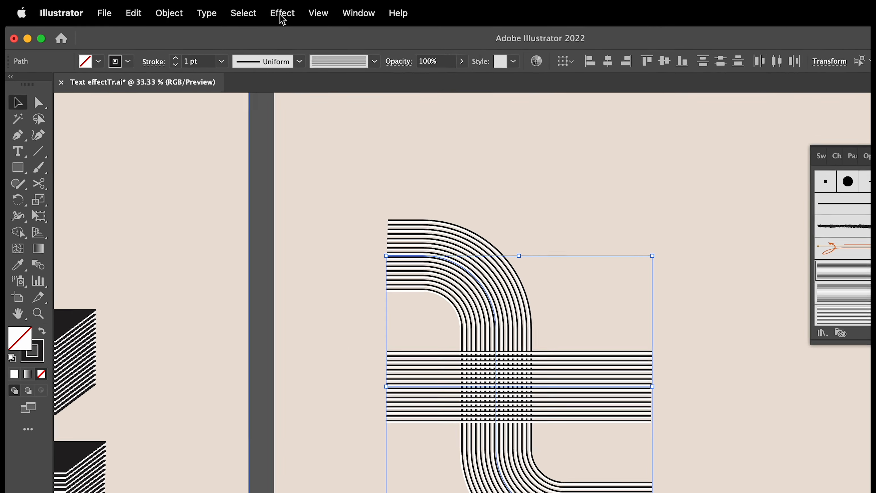
pyautogui.click(241, 10)
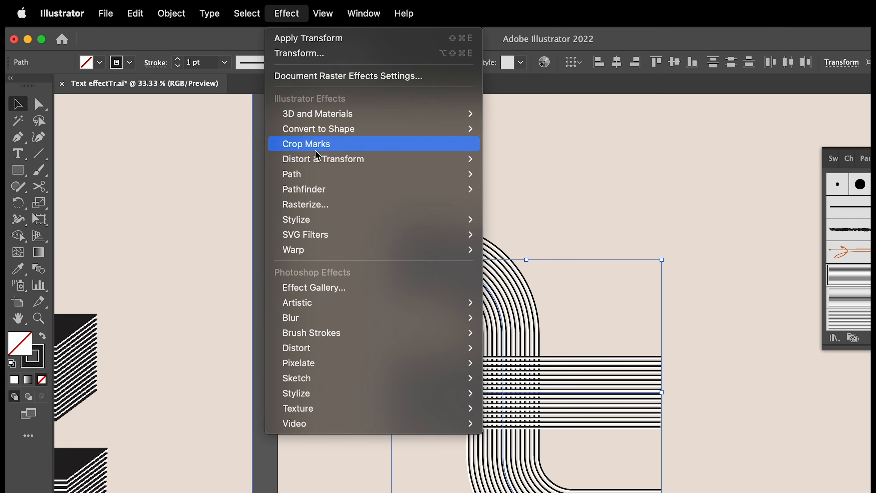
pyautogui.moveTo(391, 164)
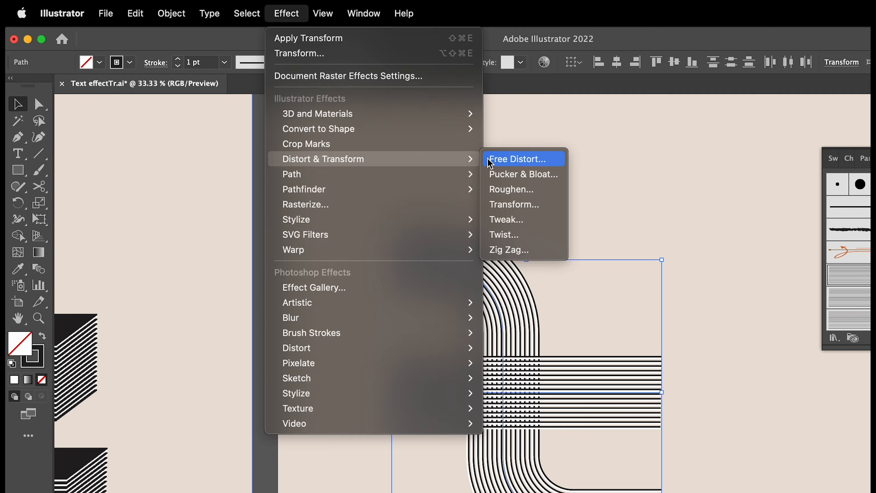
pyautogui.click(526, 206)
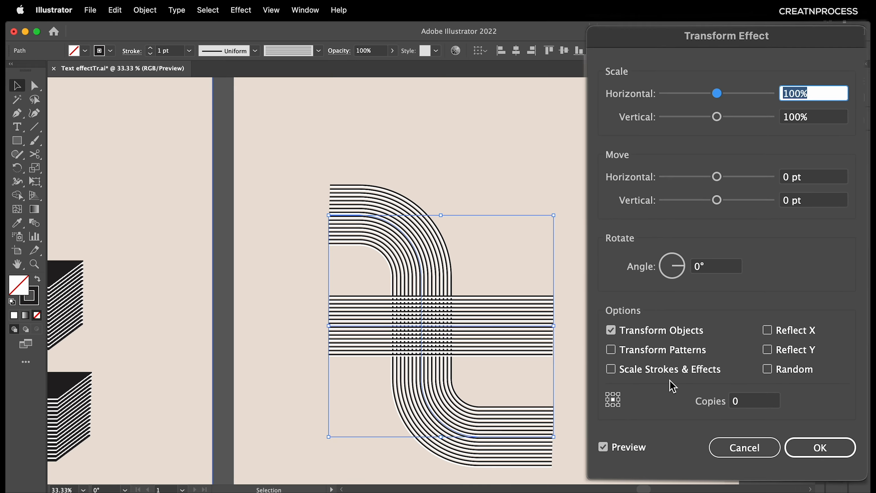
pyautogui.click(723, 403)
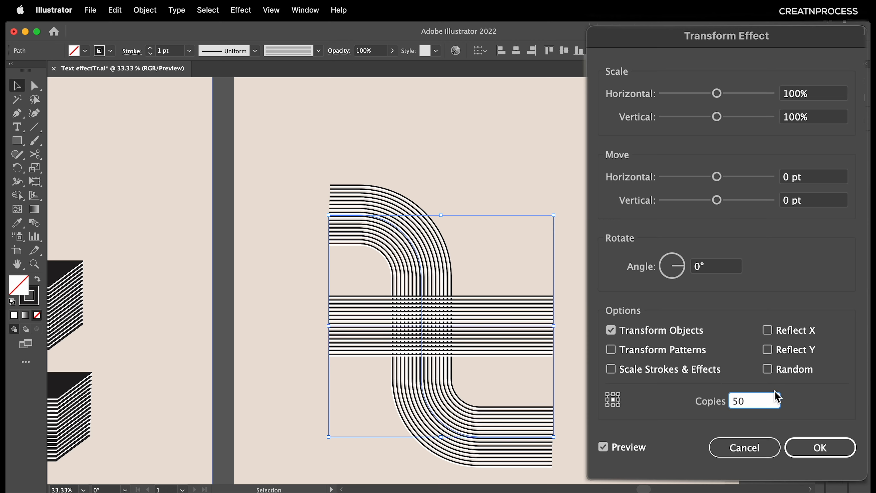
# - Set the Transform effect's horizontal move to 2.5 pt per copy, with the preview on
pyautogui.click(794, 260)
pyautogui.click(793, 182)
pyautogui.press('Up')
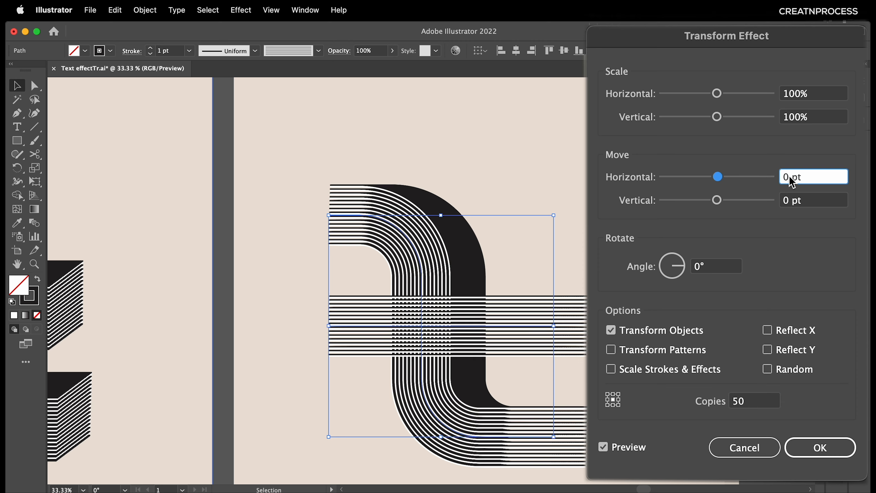
pyautogui.press('Up')
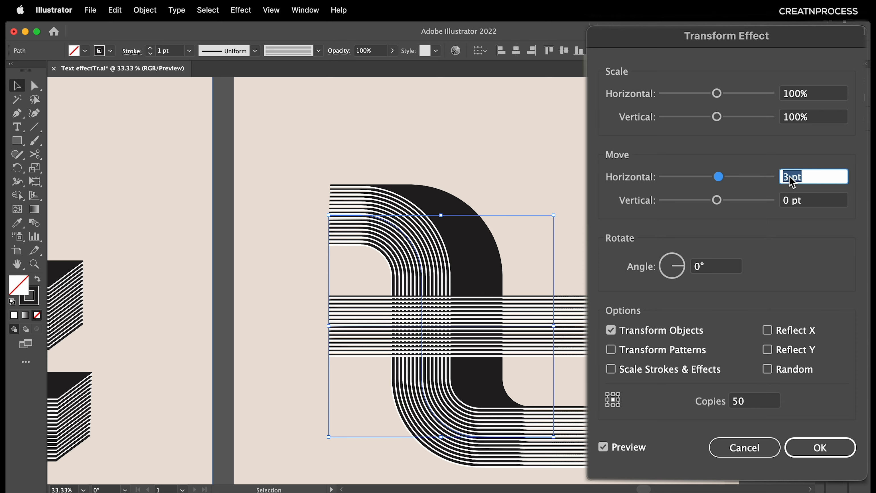
pyautogui.press('Down')
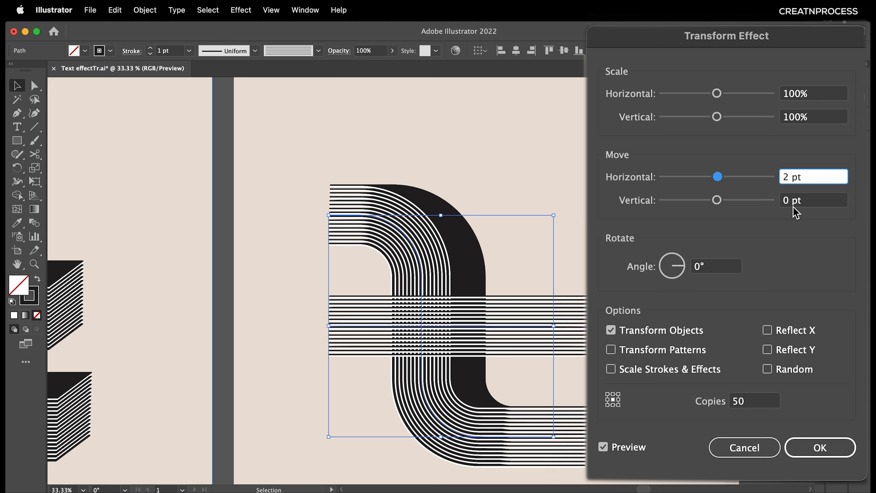
# - Set the Transform effect's vertical move to 2 pt and apply the effect to both paths
pyautogui.click(791, 200)
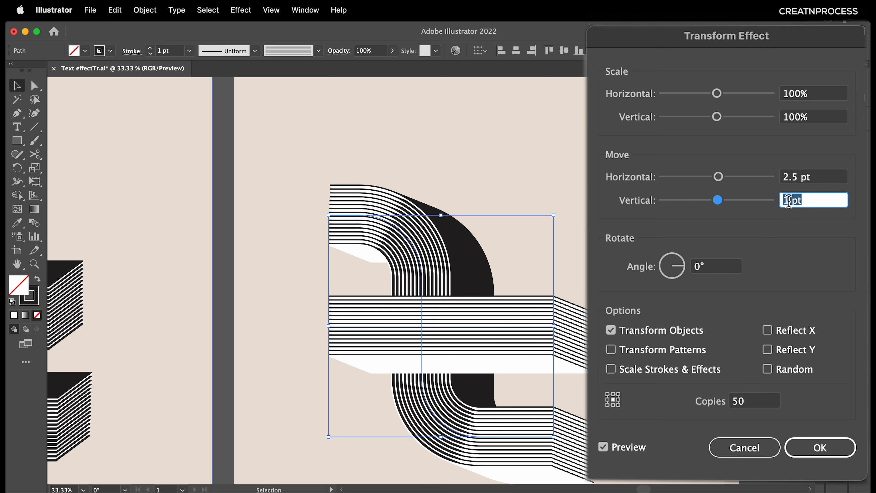
pyautogui.press('Down')
pyautogui.press('Down')
pyautogui.press('Up')
pyautogui.press('Up')
pyautogui.press('Up')
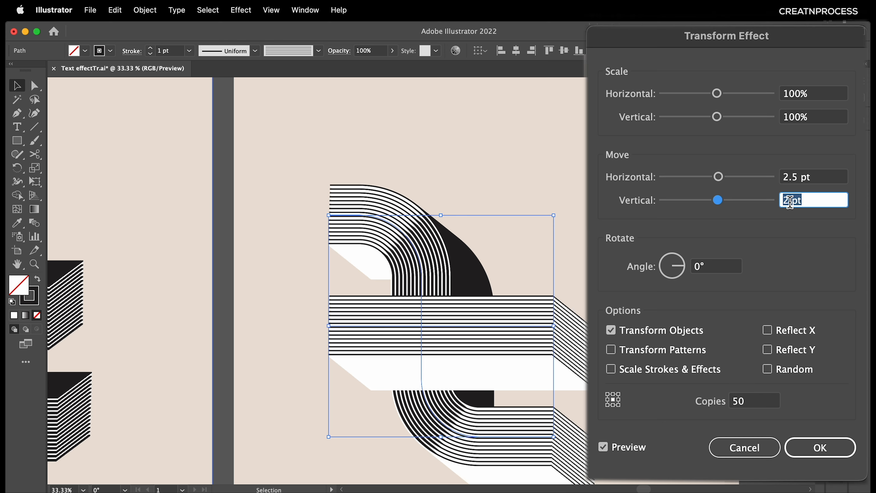
pyautogui.click(798, 360)
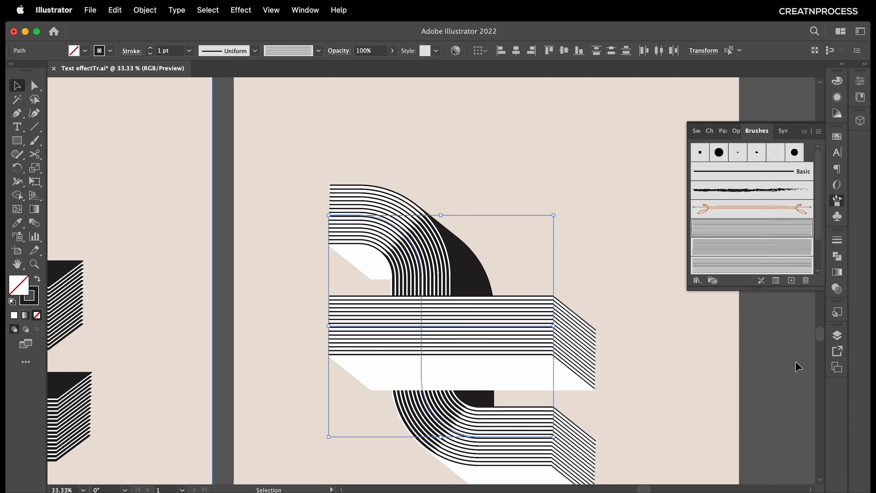
# - Select the small striped source group at the artboard's right edge and move it completely off the artboard
pyautogui.press('super+minus')
pyautogui.press('super+equal')
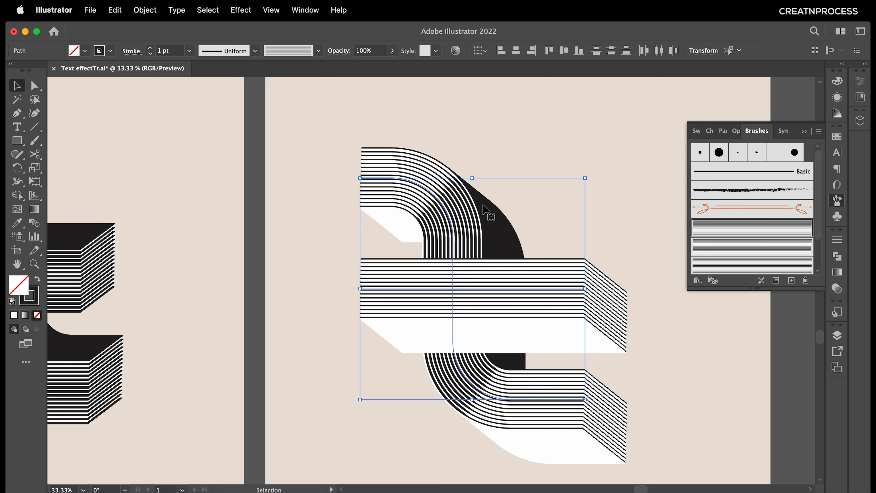
pyautogui.hscroll(5, 517, 283)
pyautogui.scroll(-2, 518, 283)
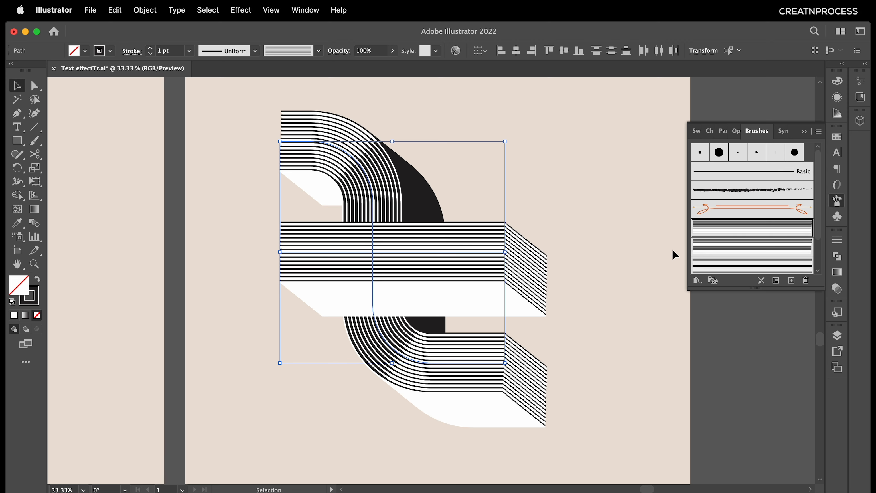
pyautogui.hscroll(5, 522, 273)
pyautogui.scroll(1, 522, 273)
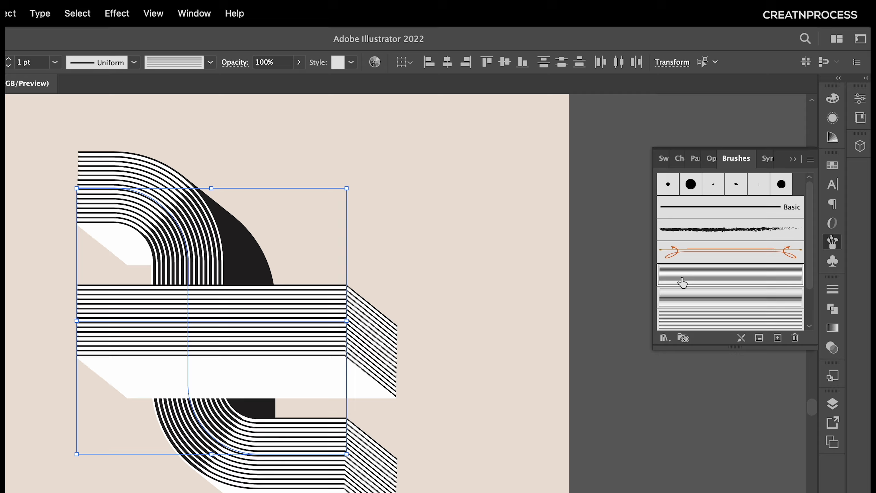
pyautogui.moveTo(710, 236); pyautogui.dragTo(622, 270)
pyautogui.moveTo(573, 323); pyautogui.dragTo(453, 344)
pyautogui.click(590, 324)
pyautogui.scroll(2, 453, 343)
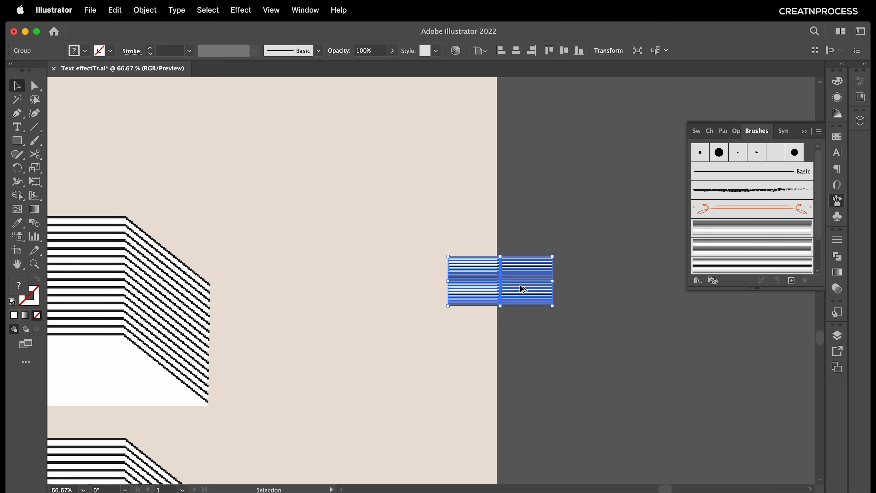
pyautogui.moveTo(502, 285); pyautogui.dragTo(585, 287)
pyautogui.moveTo(583, 291); pyautogui.dragTo(457, 310)
pyautogui.scroll(2, 461, 307)
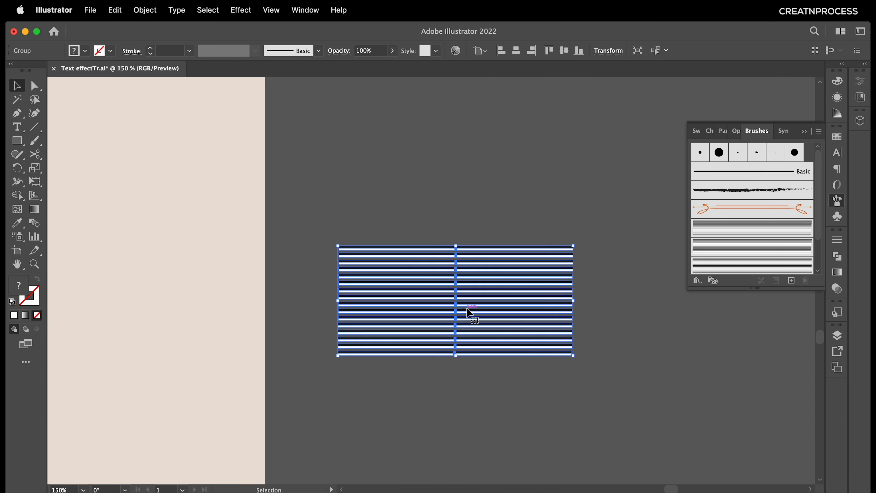
# - Rotate the striped source group 90 degrees so its stripes run vertically
pyautogui.click(483, 326)
pyautogui.click(489, 325)
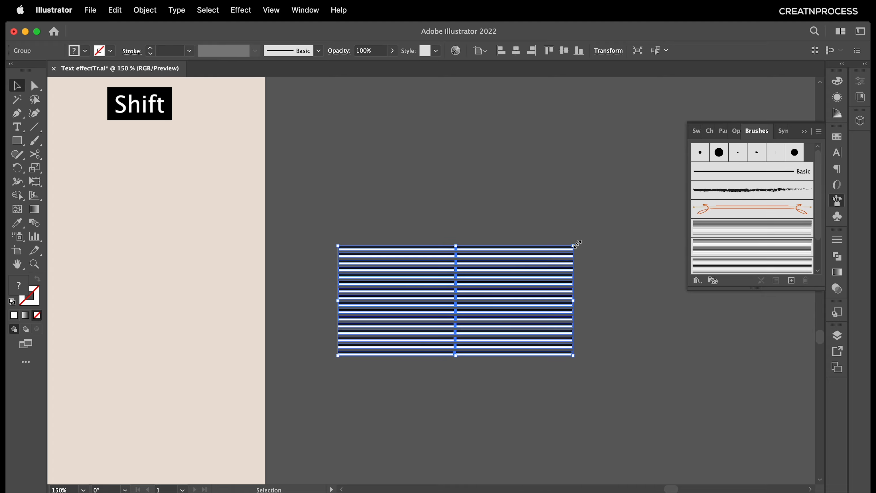
pyautogui.moveTo(579, 243); pyautogui.dragTo(538, 389)
pyautogui.click(548, 348)
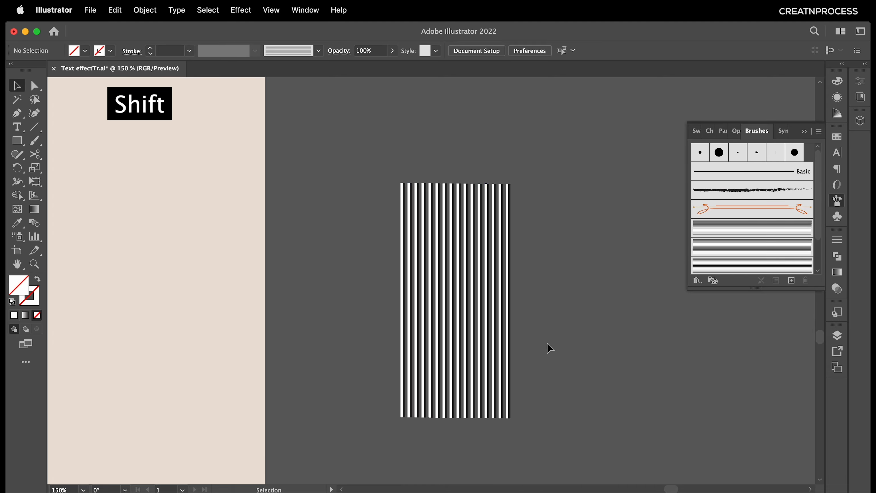
# - Ungroup the rotated striped artwork so its black and white bars can be selected individually
pyautogui.scroll(-2, 461, 292)
pyautogui.hscroll(2, 460, 292)
pyautogui.click(461, 292)
pyautogui.scroll(2, 340, 258)
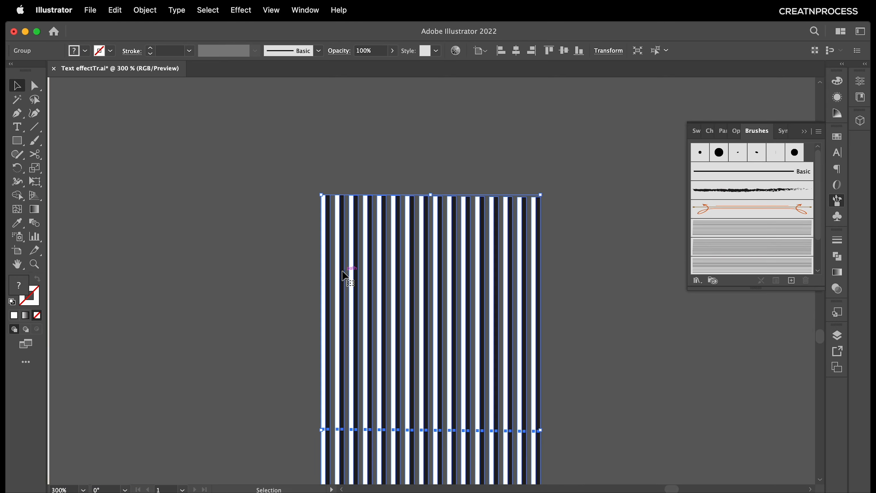
pyautogui.rightClick(343, 273)
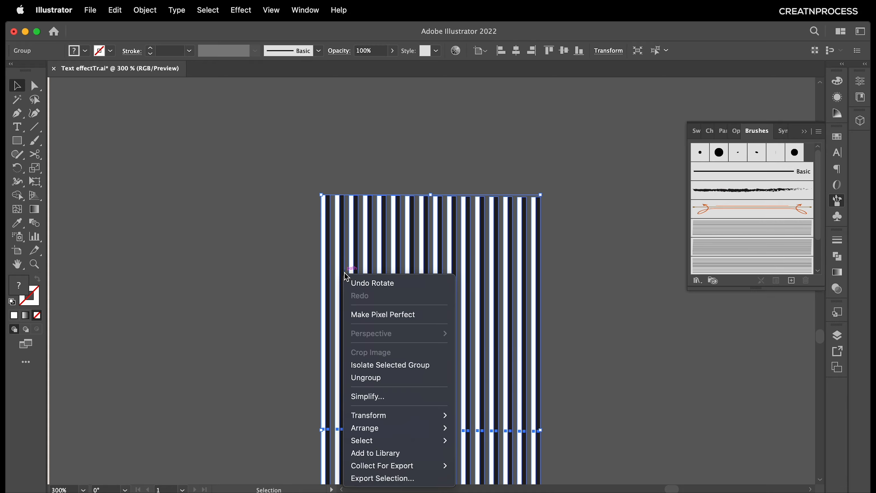
pyautogui.click(386, 379)
pyautogui.click(565, 350)
pyautogui.click(538, 353)
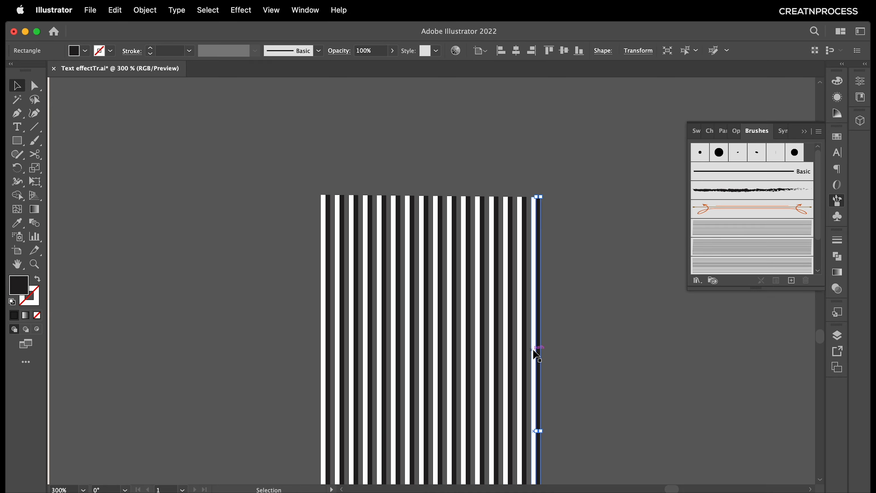
pyautogui.click(534, 354)
pyautogui.click(569, 347)
# - Place a copy of a black bar before the first white bar, matching the stripe spacing so both outer bars are black
pyautogui.moveTo(519, 354); pyautogui.dragTo(546, 224)
pyautogui.moveTo(482, 286); pyautogui.dragTo(418, 282)
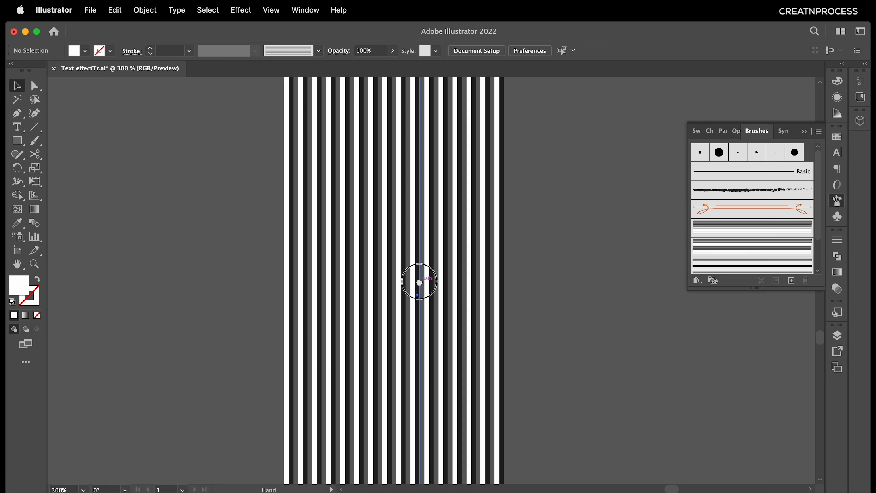
pyautogui.click(507, 284)
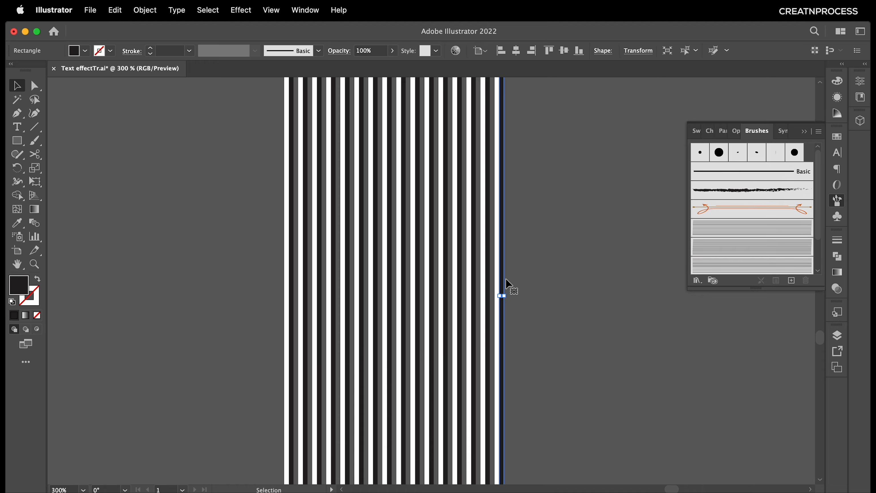
pyautogui.scroll(2, 281, 296)
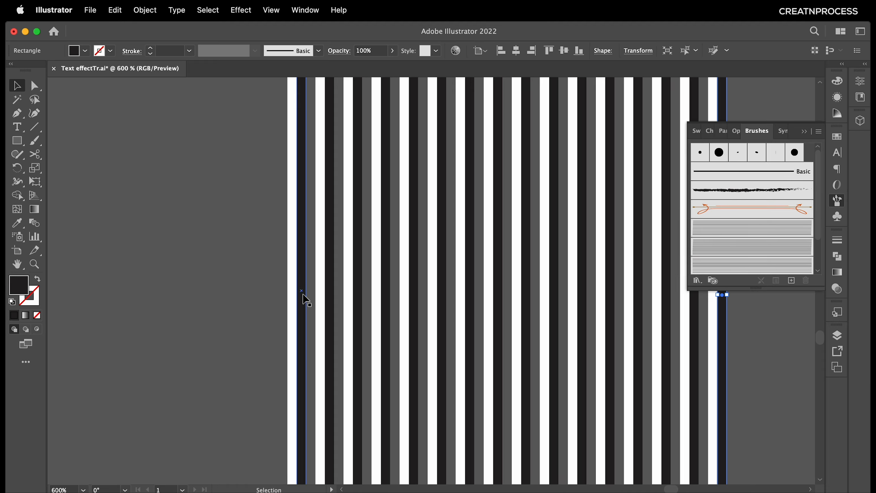
pyautogui.moveTo(305, 299); pyautogui.dragTo(337, 273)
pyautogui.click(364, 291)
pyautogui.press('shift')
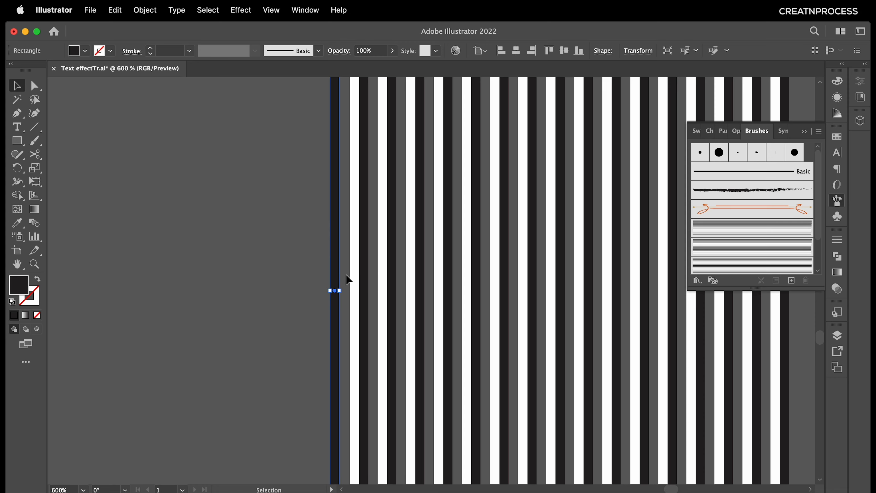
# - Select all the vertical bars and create a new art brush from them with the default options
pyautogui.scroll(-6, 348, 280)
pyautogui.click(444, 295)
pyautogui.scroll(2, 392, 292)
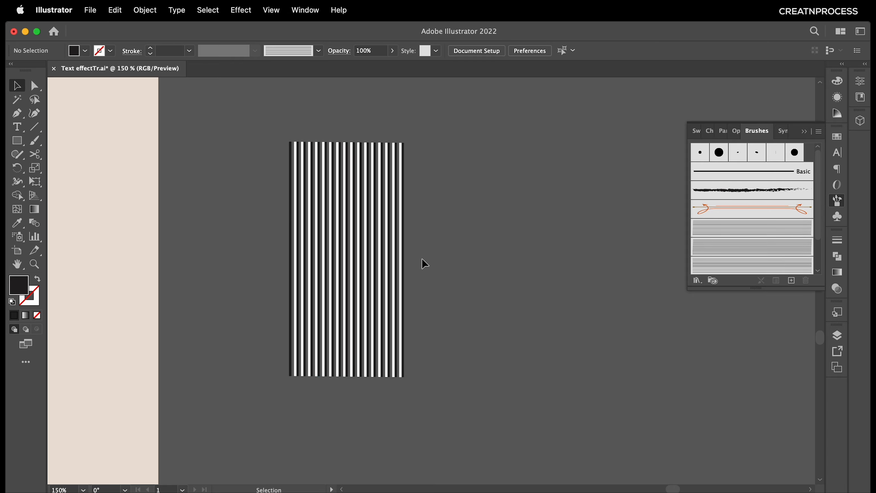
pyautogui.moveTo(459, 294); pyautogui.dragTo(331, 225)
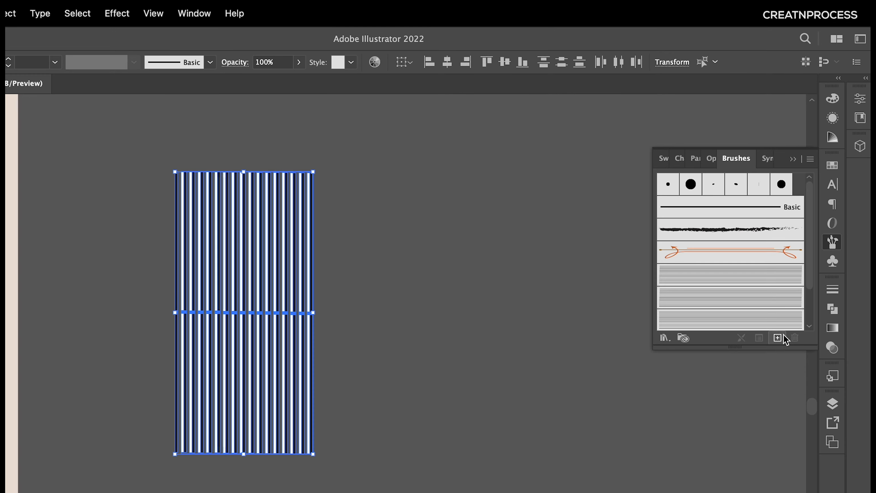
pyautogui.click(791, 281)
pyautogui.click(426, 205)
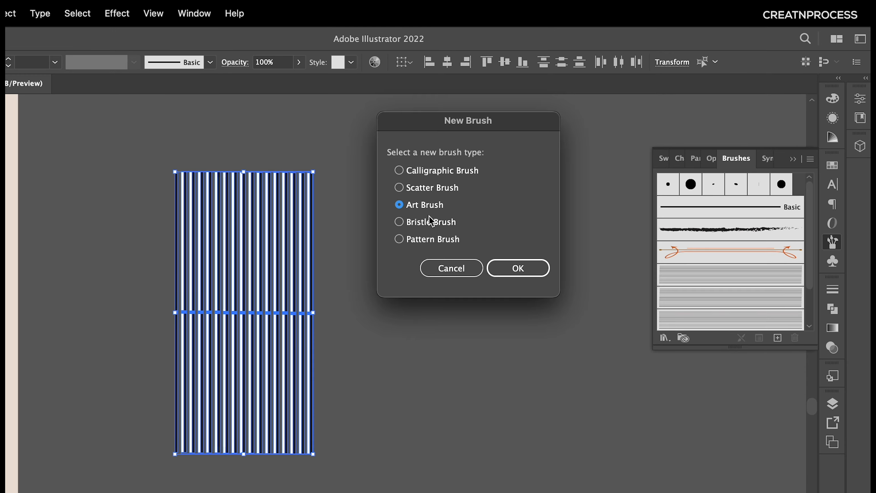
pyautogui.click(524, 273)
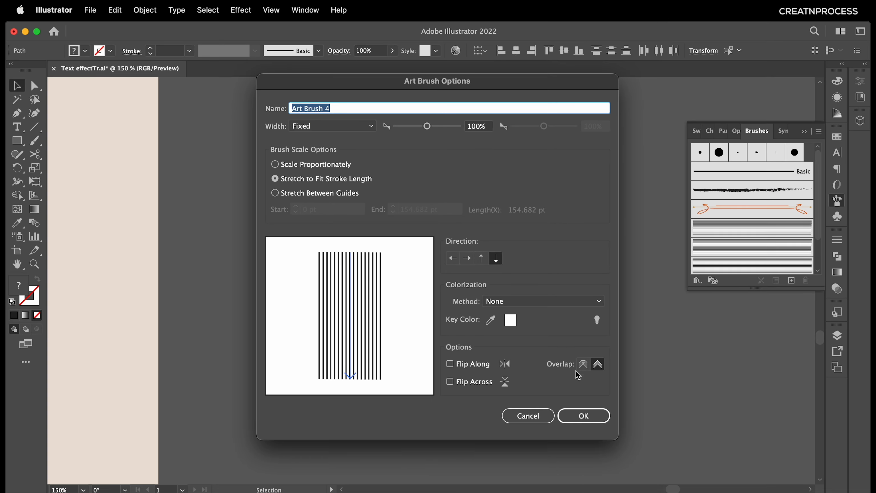
pyautogui.click(583, 416)
# - Select the letter's curved path and crossbar and apply the first striped art brush in the list
pyautogui.press('super+minus')
pyautogui.press('super+minus')
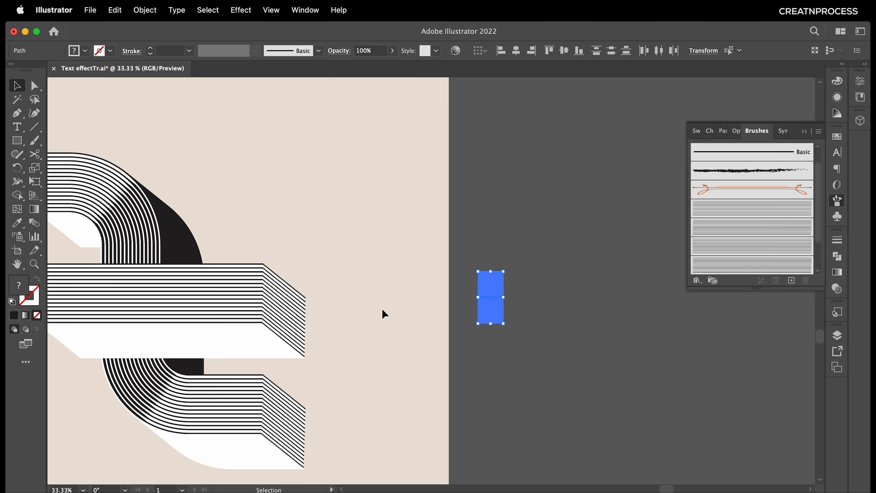
pyautogui.hscroll(-5, 382, 308)
pyautogui.scroll(-2, 382, 308)
pyautogui.moveTo(233, 380); pyautogui.dragTo(358, 196)
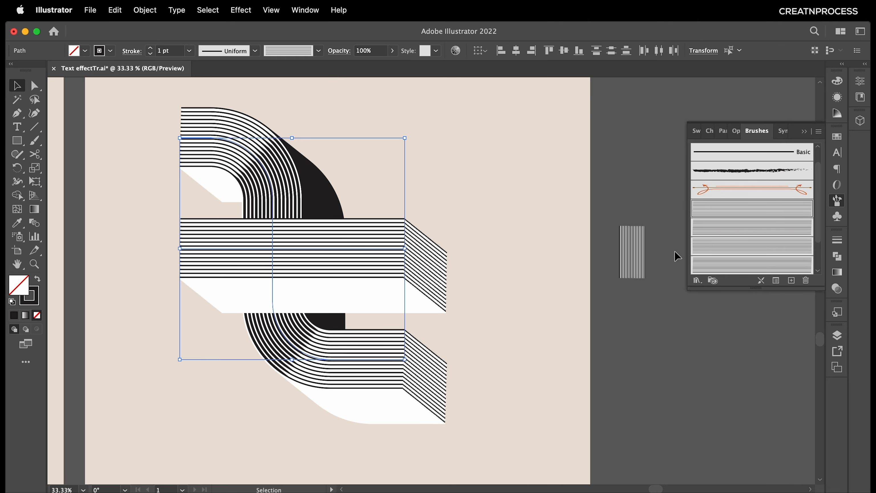
pyautogui.click(751, 212)
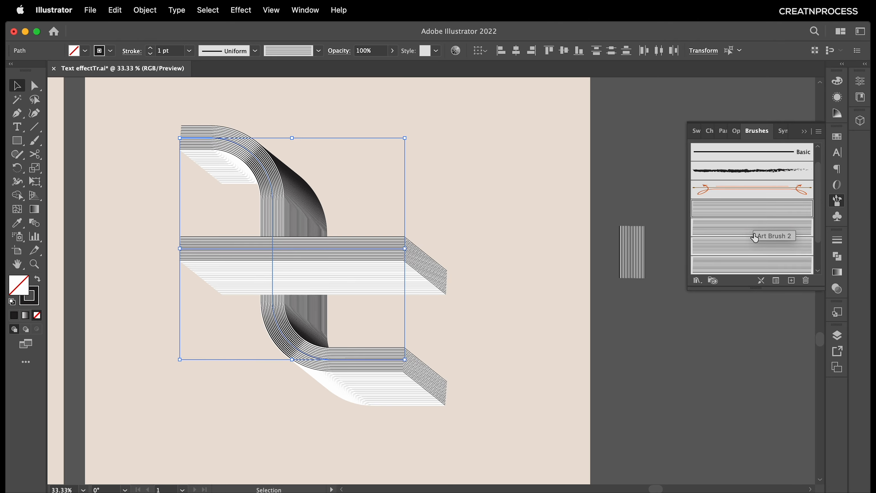
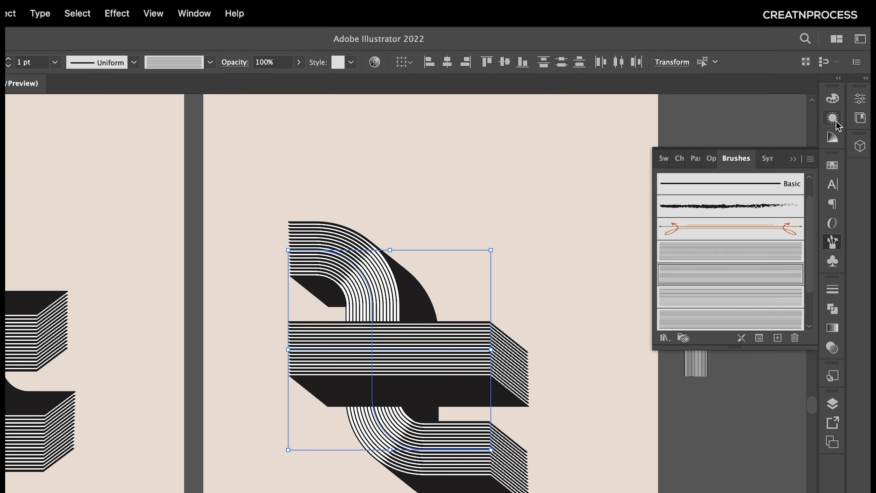
# - Edit the Transform effect on both letter paths, setting the vertical move to -2 pt and the horizontal move to 2.3 pt
pyautogui.click(832, 118)
pyautogui.click(722, 201)
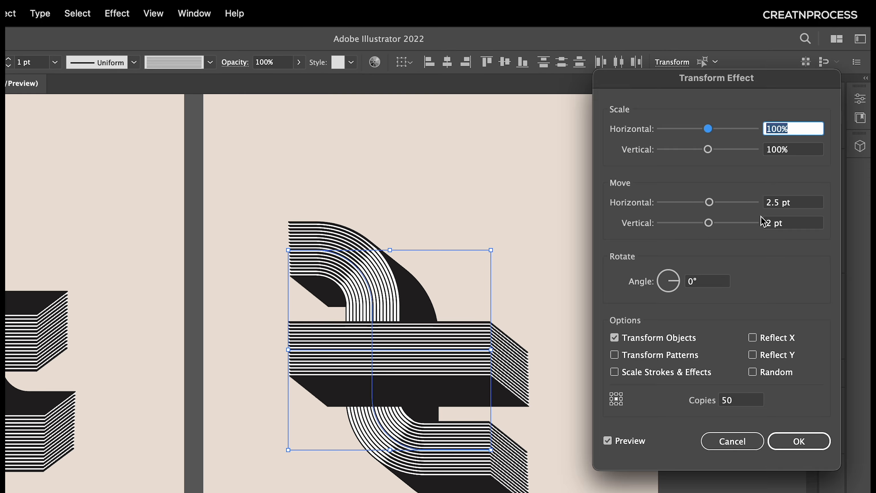
pyautogui.click(766, 226)
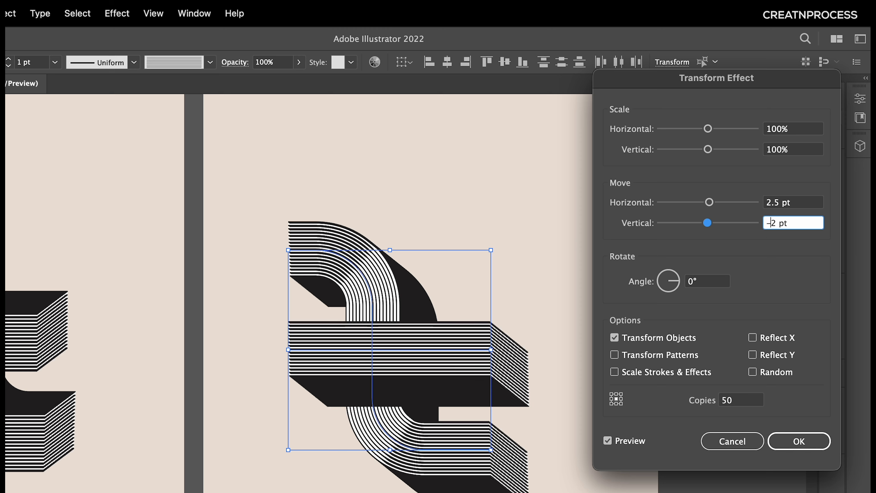
pyautogui.click(803, 203)
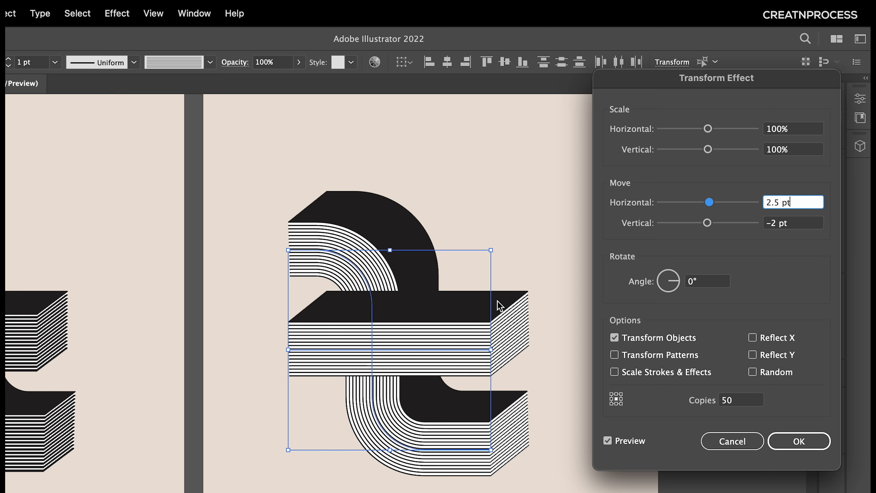
pyautogui.click(773, 203)
pyautogui.press('Delete')
pyautogui.write('3')
# - Set the Transform effect's vertical move to -1.8 pt and apply it to the letter paths
pyautogui.click(797, 223)
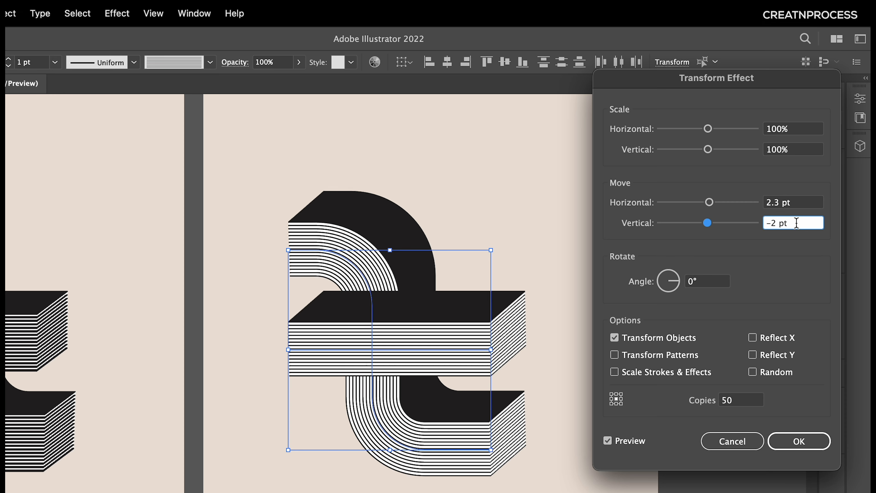
pyautogui.doubleClick(775, 226)
pyautogui.write('1.')
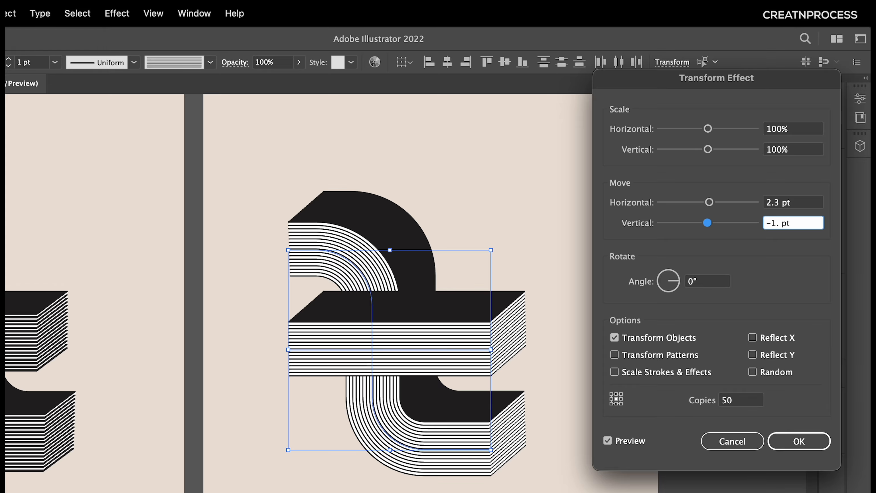
pyautogui.write('8')
pyautogui.click(794, 204)
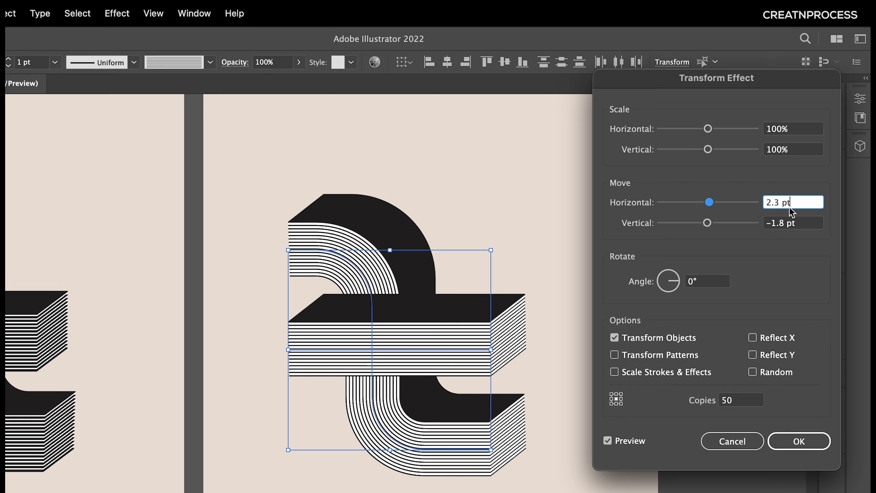
pyautogui.click(799, 441)
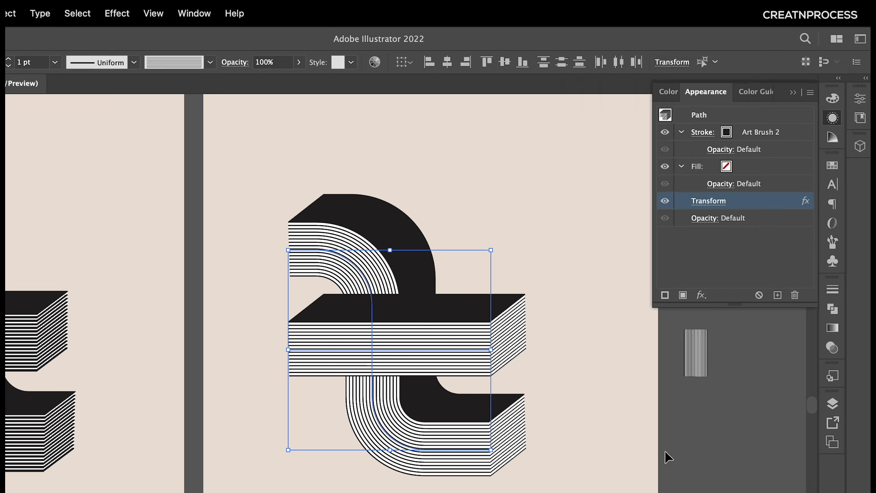
# - Increase the corner rounding of the curved path's two bends and tighten the upper bend on its own
pyautogui.moveTo(505, 325); pyautogui.dragTo(547, 329)
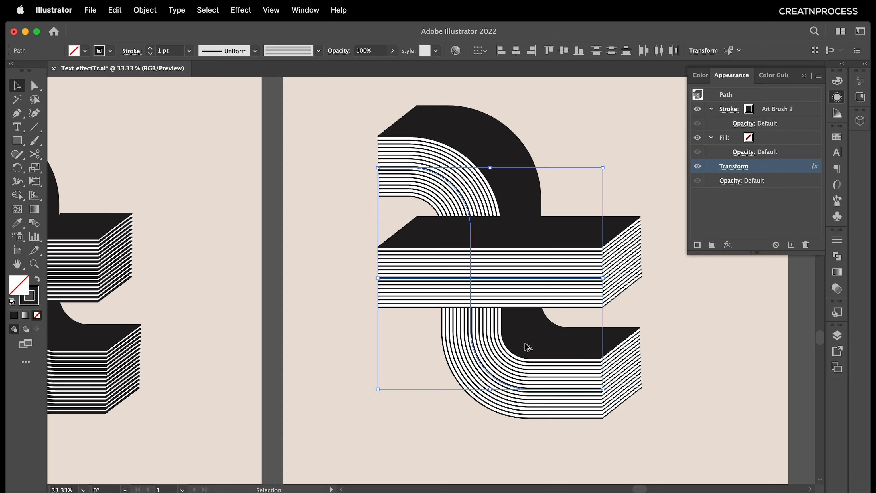
pyautogui.scroll(-1, 525, 343)
pyautogui.click(303, 345)
pyautogui.click(500, 354)
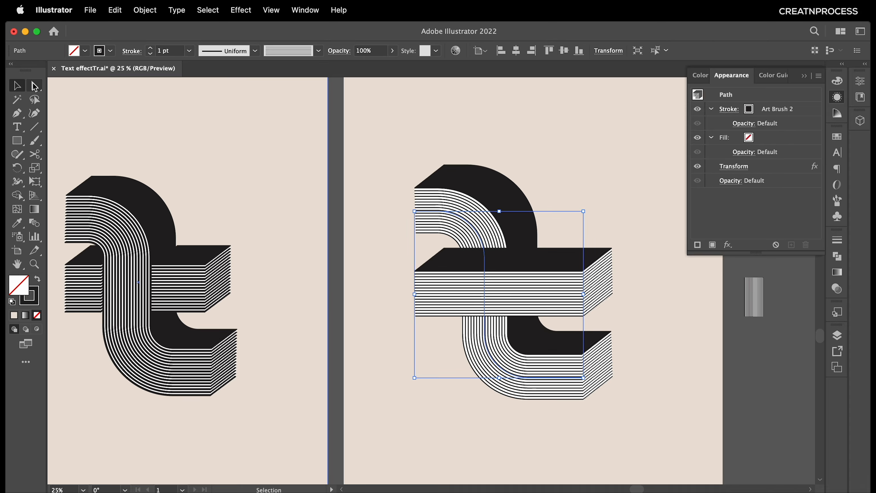
pyautogui.click(35, 87)
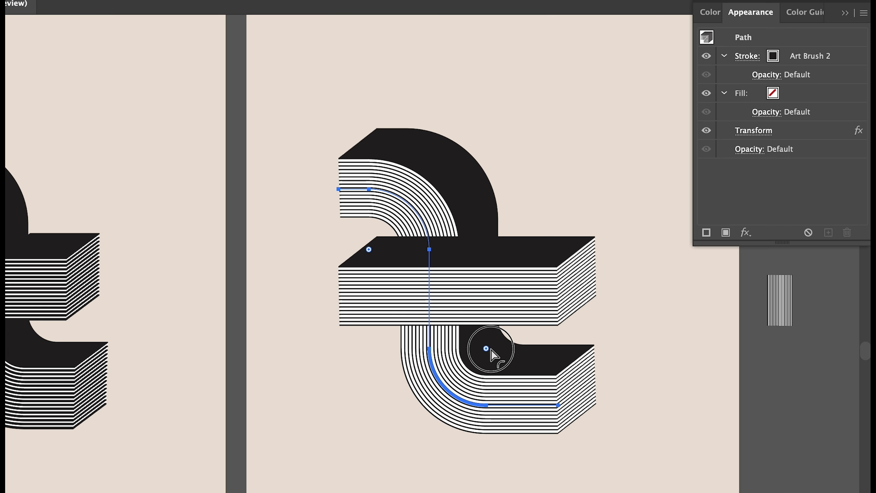
pyautogui.moveTo(492, 349); pyautogui.dragTo(503, 343)
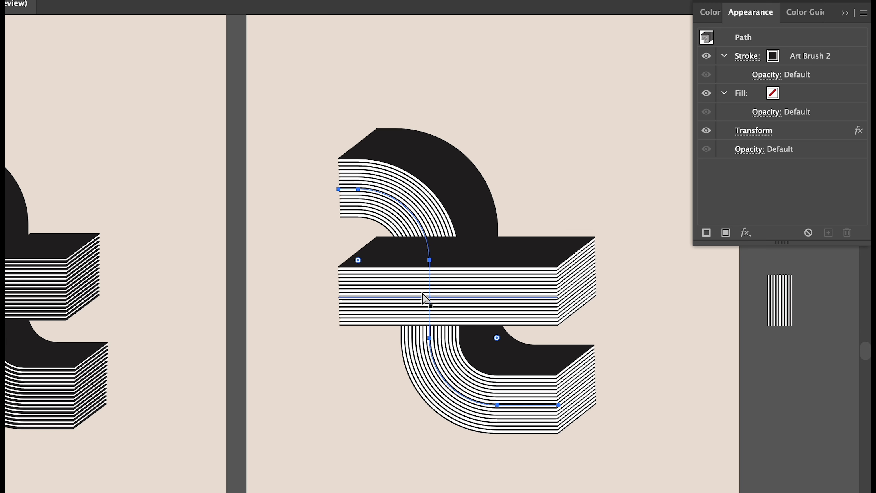
pyautogui.click(430, 260)
pyautogui.moveTo(358, 260); pyautogui.dragTo(382, 249)
pyautogui.click(17, 86)
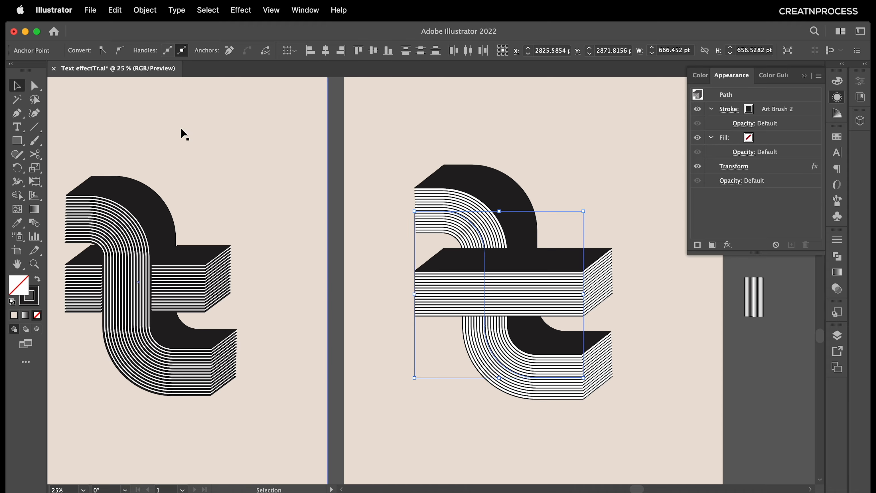
# - Turn off Flip Across in the art brush stroke options of the crossbar path
pyautogui.click(49, 92)
pyautogui.scroll(2, 563, 280)
pyautogui.moveTo(608, 286); pyautogui.dragTo(469, 318)
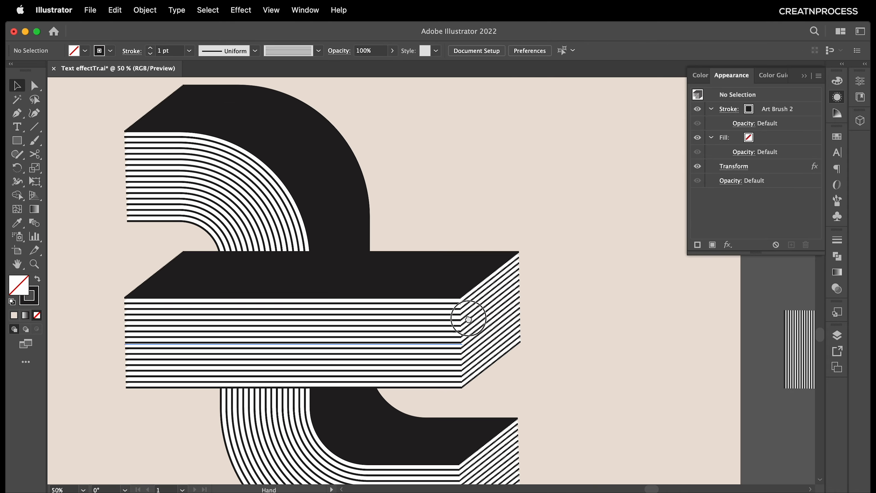
pyautogui.scroll(2, 539, 304)
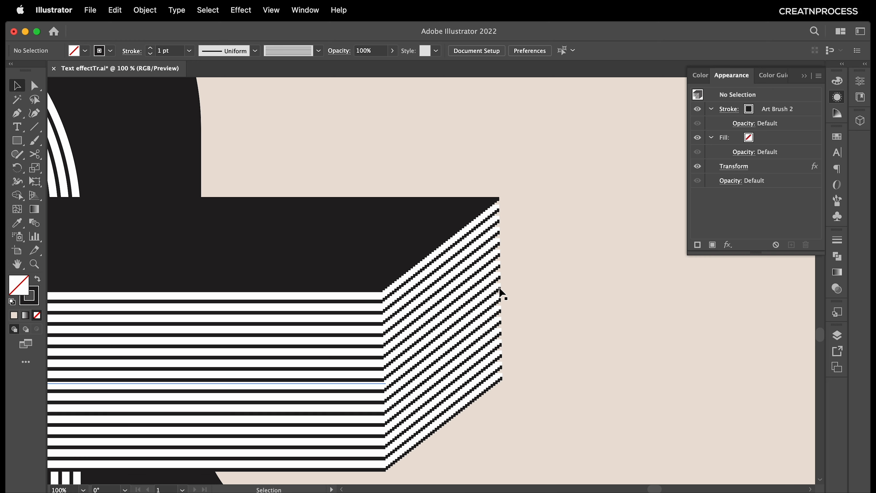
pyautogui.scroll(1, 500, 289)
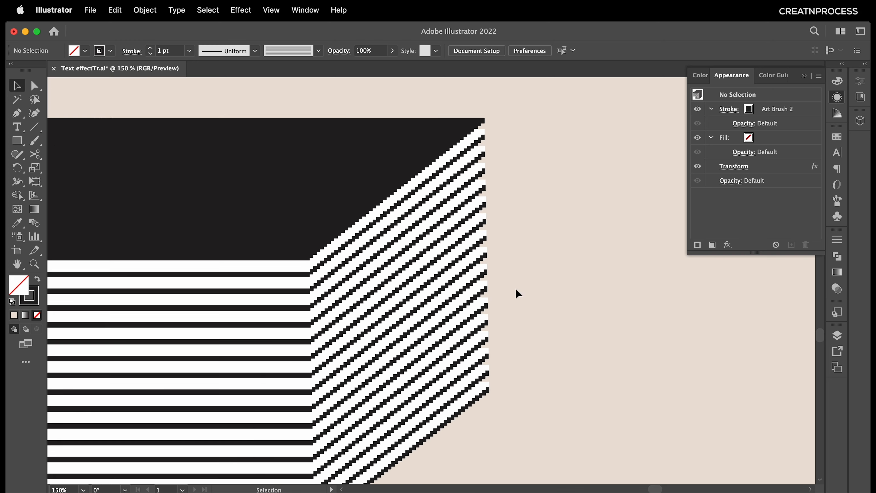
pyautogui.click(451, 280)
pyautogui.scroll(-2, 405, 257)
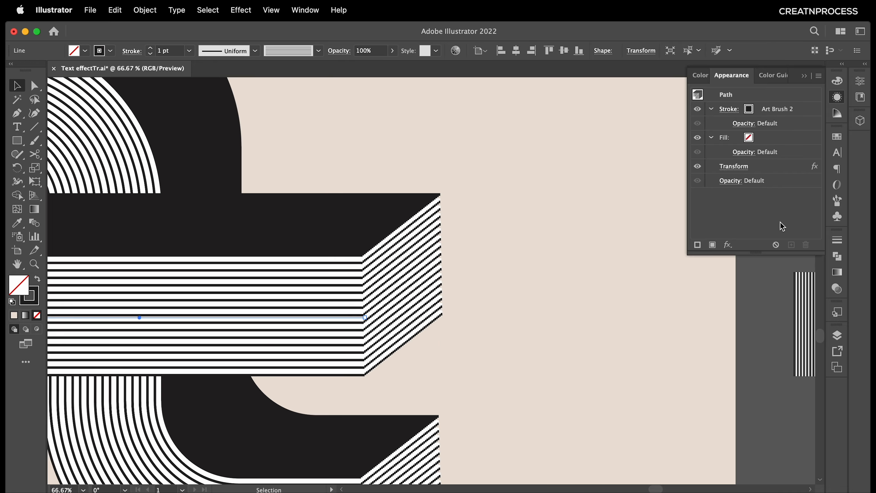
pyautogui.click(840, 204)
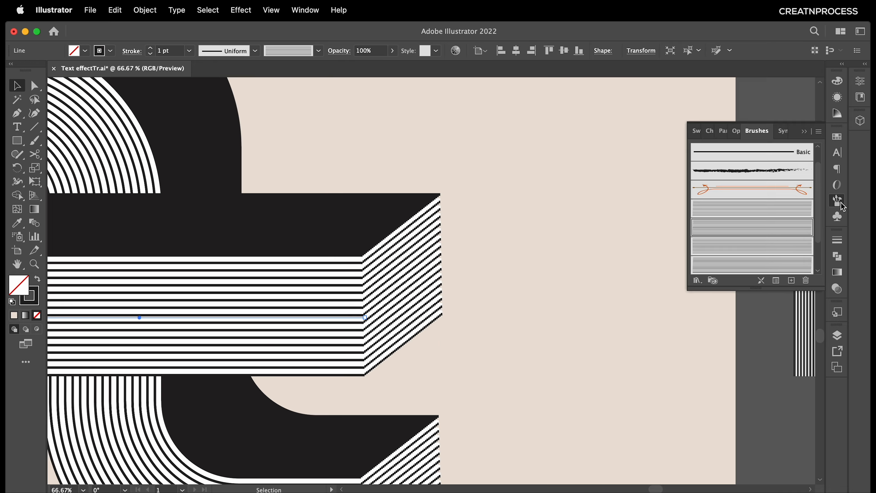
pyautogui.click(775, 280)
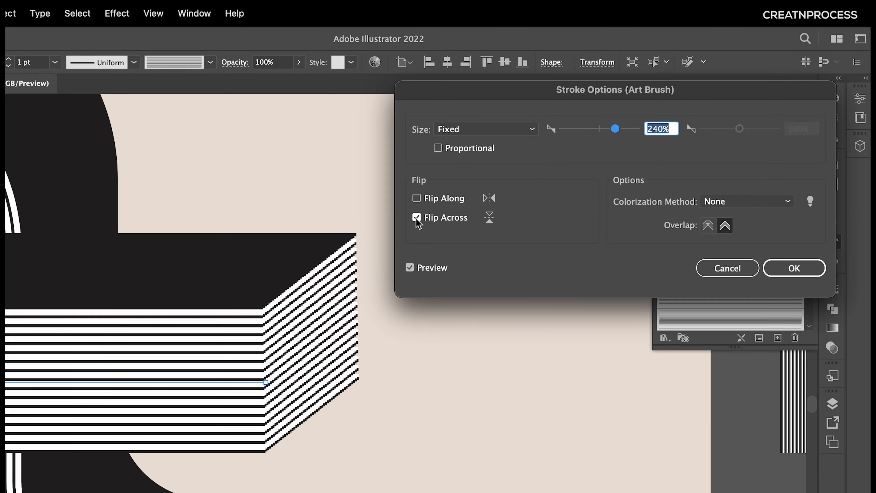
pyautogui.click(449, 204)
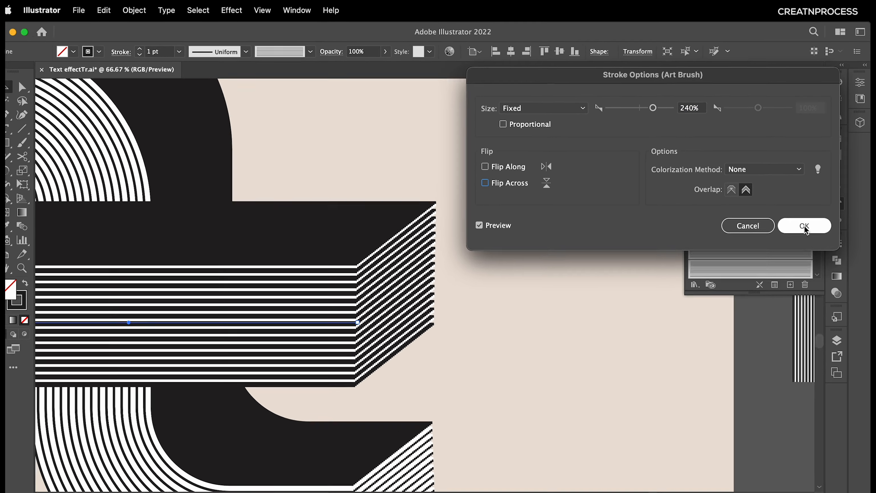
pyautogui.press('Return')
# - Compare the curved path's art brush stroke with and without Flip Across, and apply it with the option turned off
pyautogui.scroll(-5, 445, 319)
pyautogui.click(441, 368)
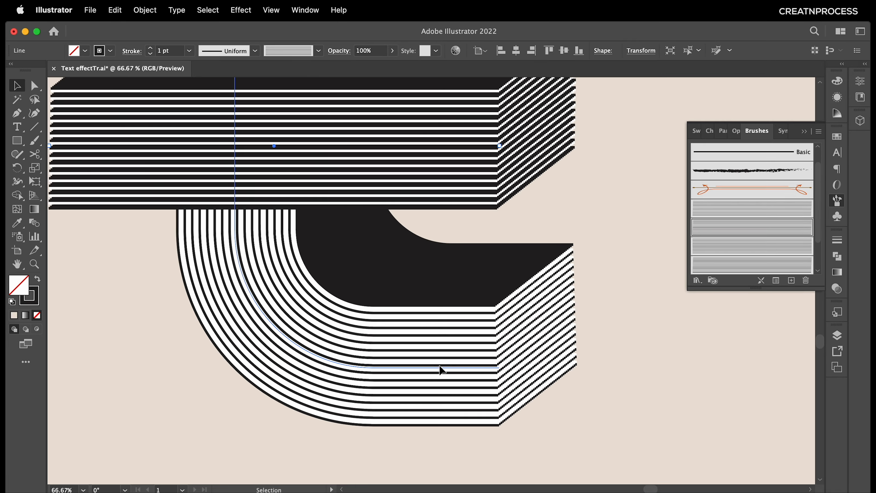
pyautogui.click(777, 280)
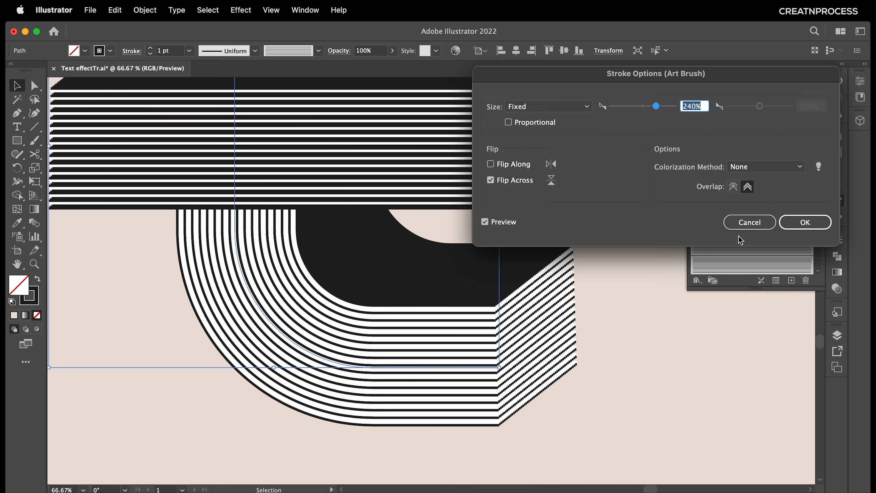
pyautogui.click(506, 185)
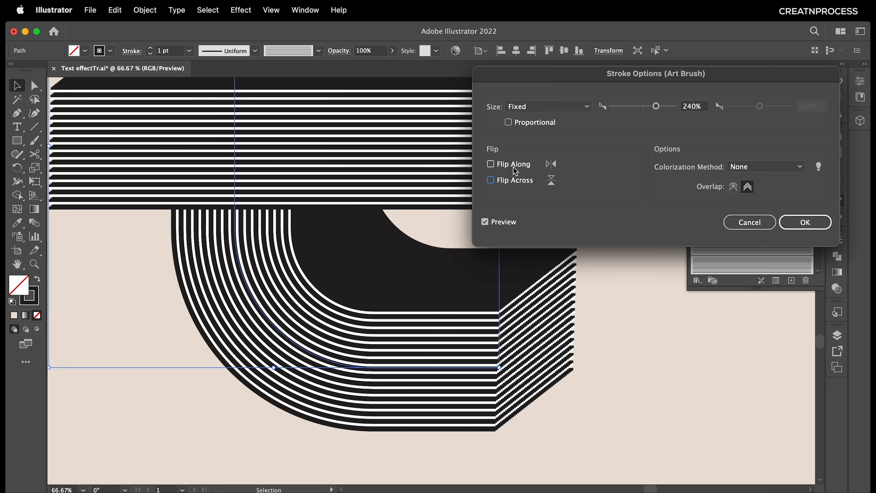
pyautogui.click(490, 181)
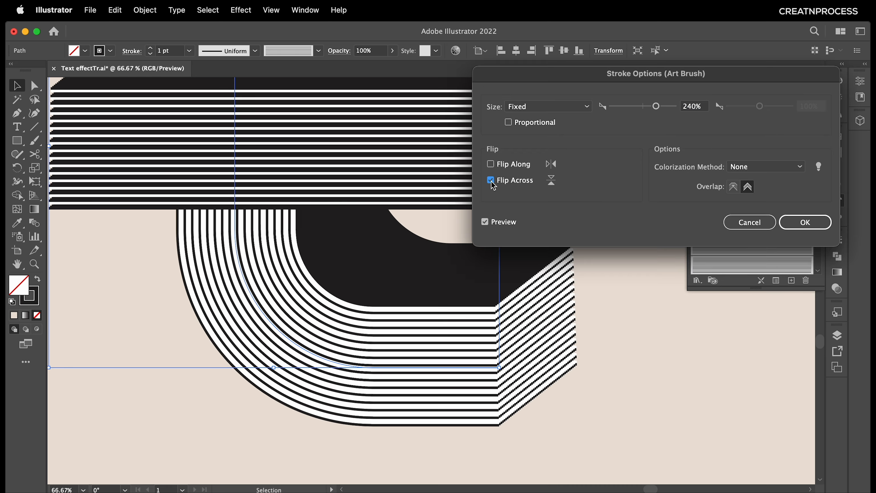
pyautogui.click(491, 181)
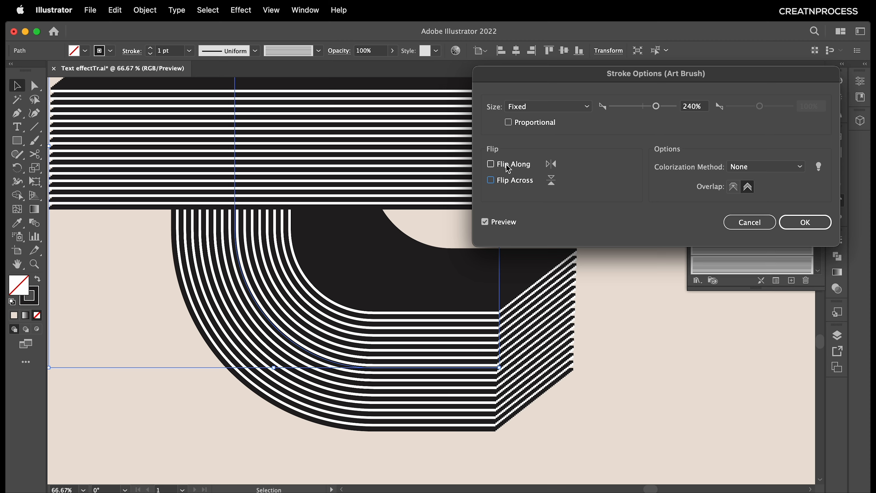
pyautogui.click(804, 222)
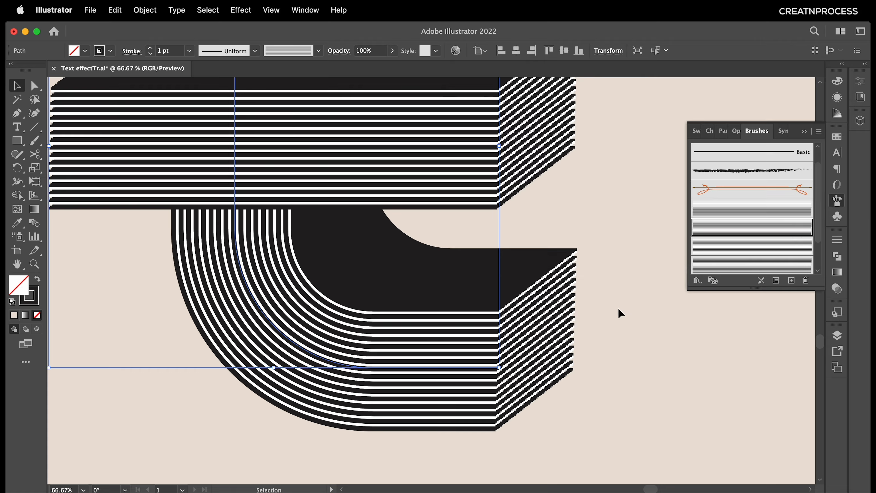
# - Cut the crossbar path with the Scissors tool at two points, one on each side of the curved stem
pyautogui.press('super+minus')
pyautogui.press('super+minus')
pyautogui.press('super+minus')
pyautogui.press('super+minus')
pyautogui.scroll(2, 474, 316)
pyautogui.scroll(1, 466, 332)
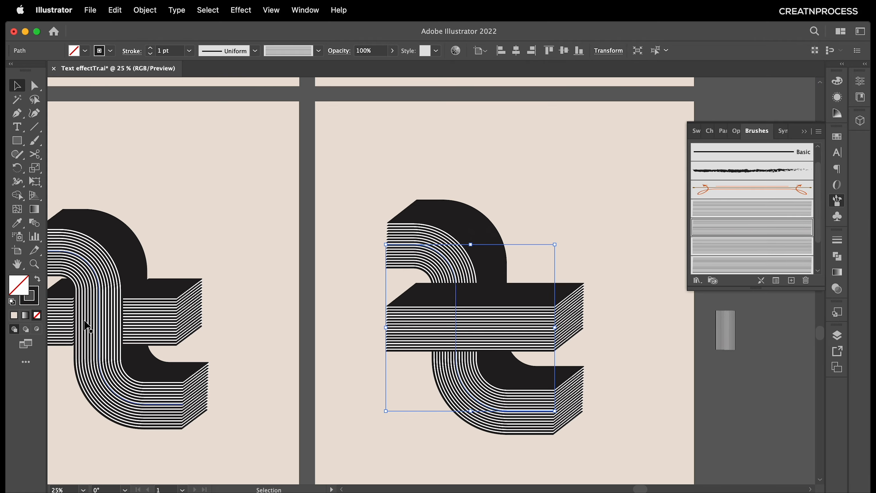
pyautogui.moveTo(102, 321); pyautogui.dragTo(306, 307)
pyautogui.moveTo(517, 309); pyautogui.dragTo(268, 309)
pyautogui.scroll(2, 416, 292)
pyautogui.click(444, 321)
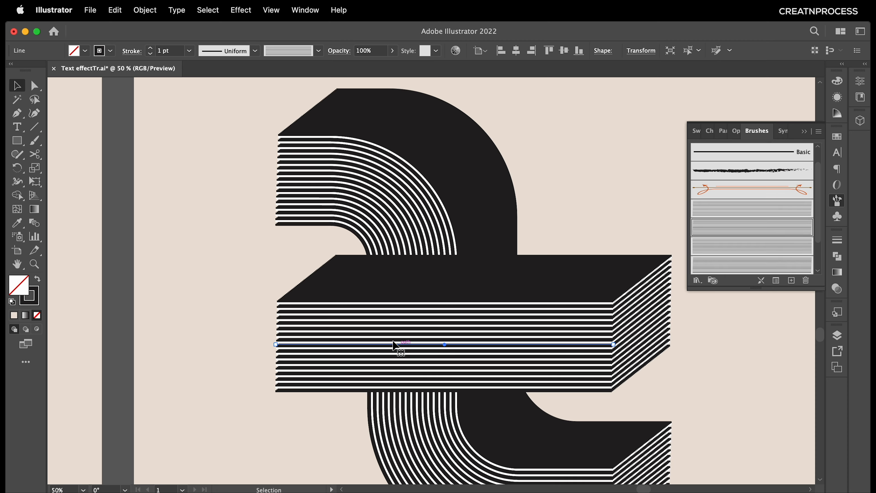
pyautogui.press('c')
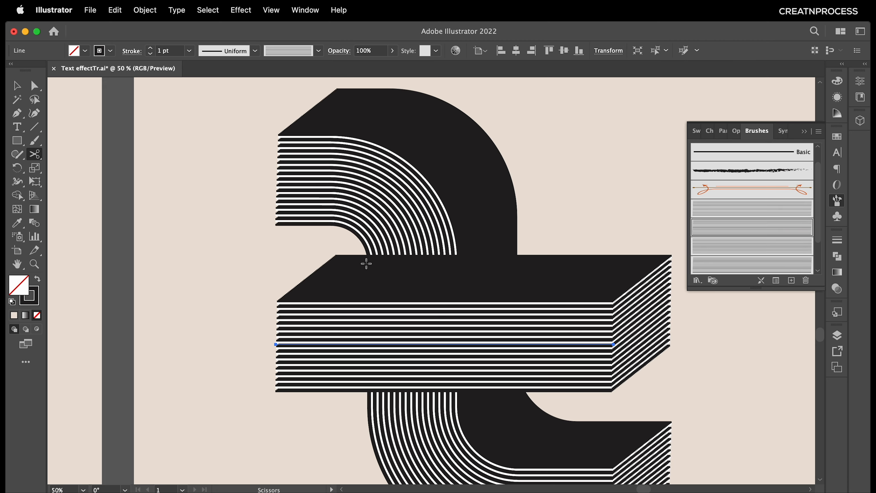
pyautogui.click(362, 344)
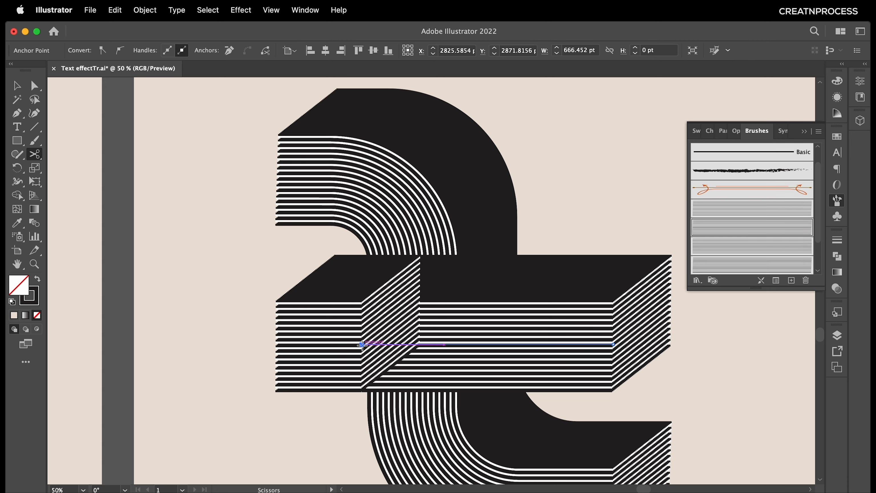
pyautogui.click(468, 344)
pyautogui.click(16, 85)
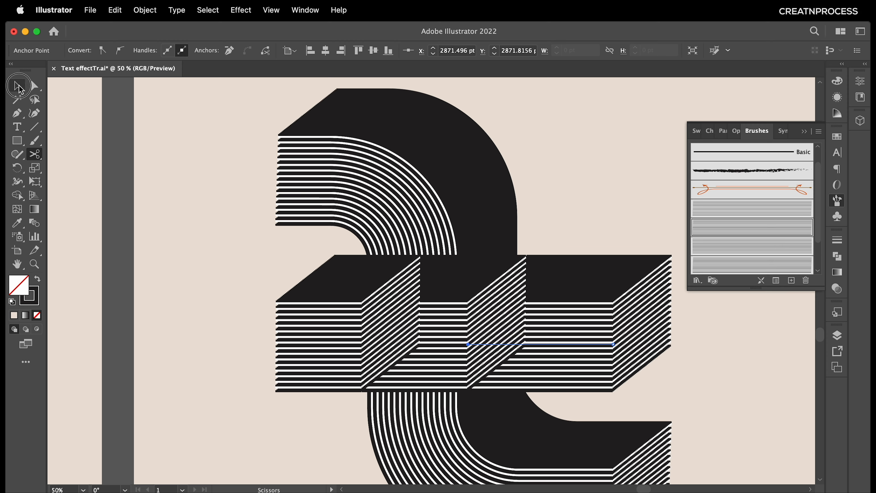
# - Delete the middle crossbar segment that crosses over the curved stem
pyautogui.click(337, 429)
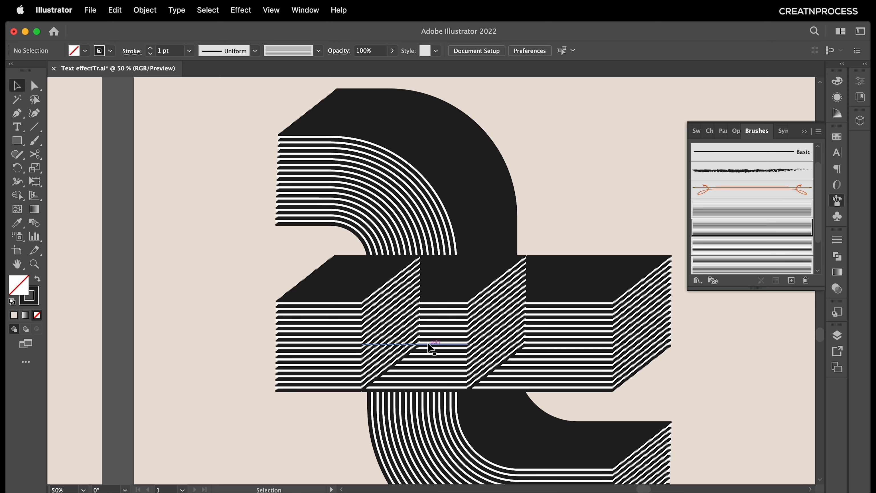
pyautogui.click(429, 345)
pyautogui.press('Delete')
# - Send the left crossbar segment backward in the stacking order until it sits behind the curved stem
pyautogui.click(350, 344)
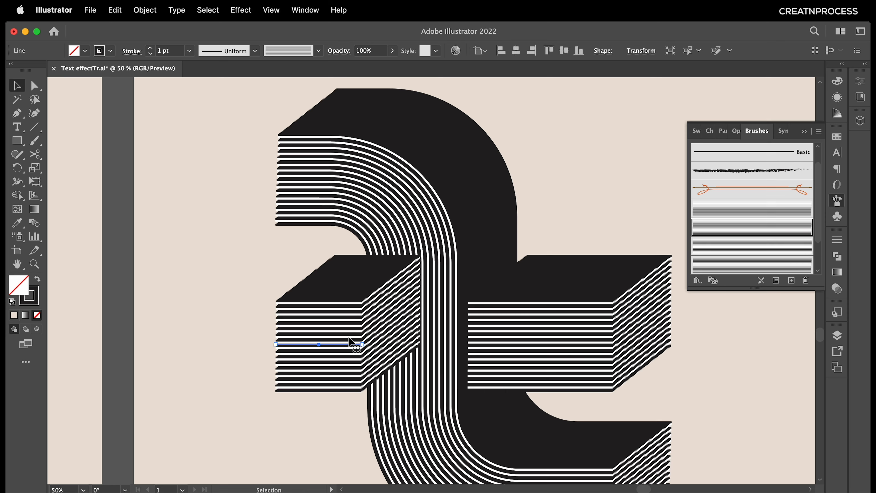
pyautogui.press('super+bracketleft')
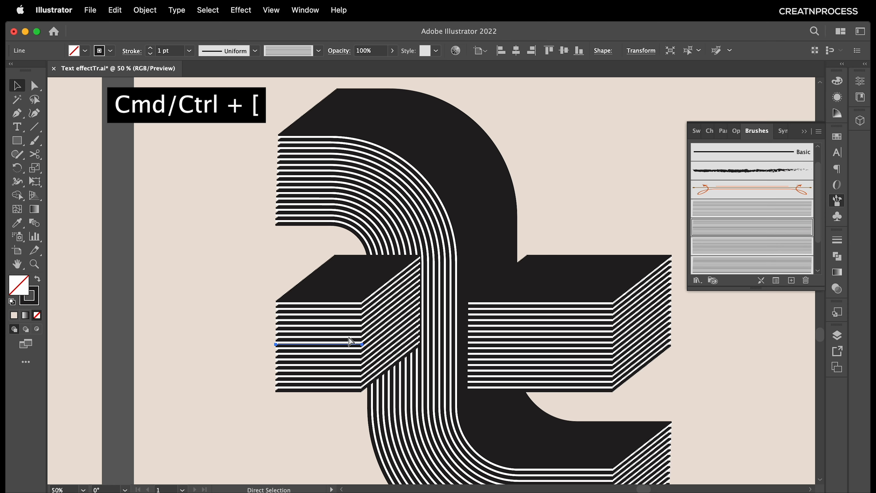
pyautogui.press('super+bracketleft')
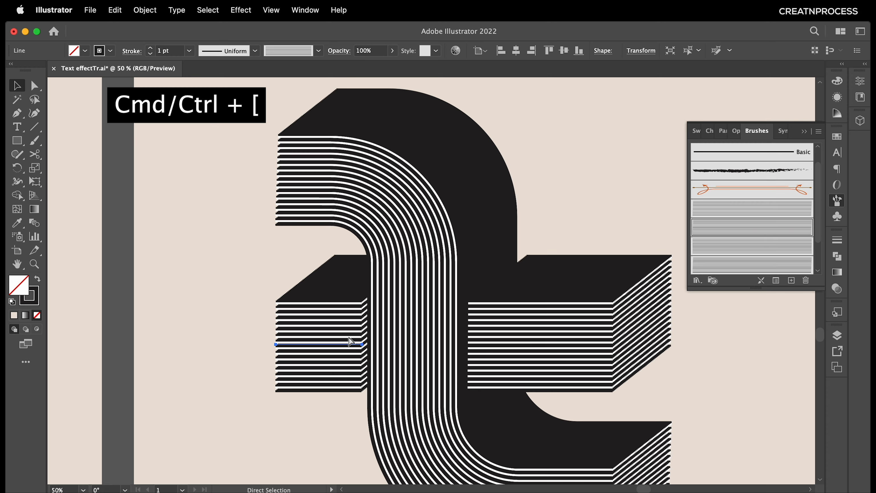
pyautogui.press('v')
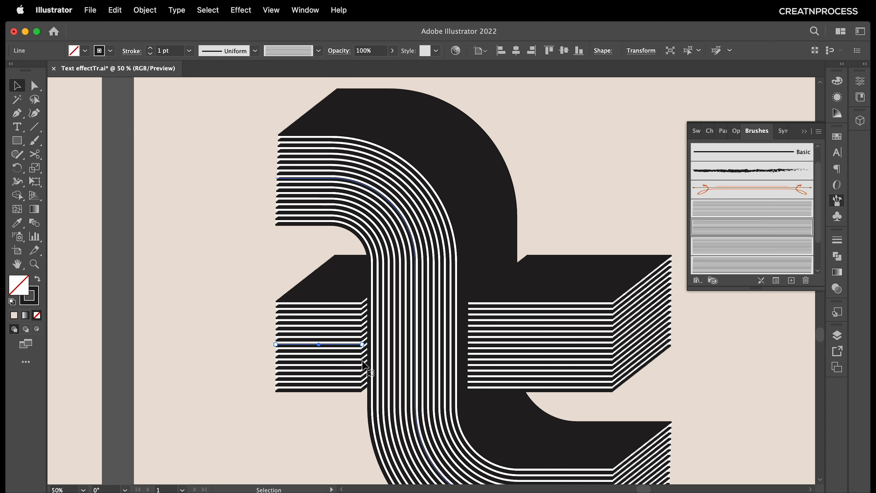
# - Extend the inner endpoint of the left crossbar segment horizontally until its striped face meets the curved stem
pyautogui.scroll(4, 346, 349)
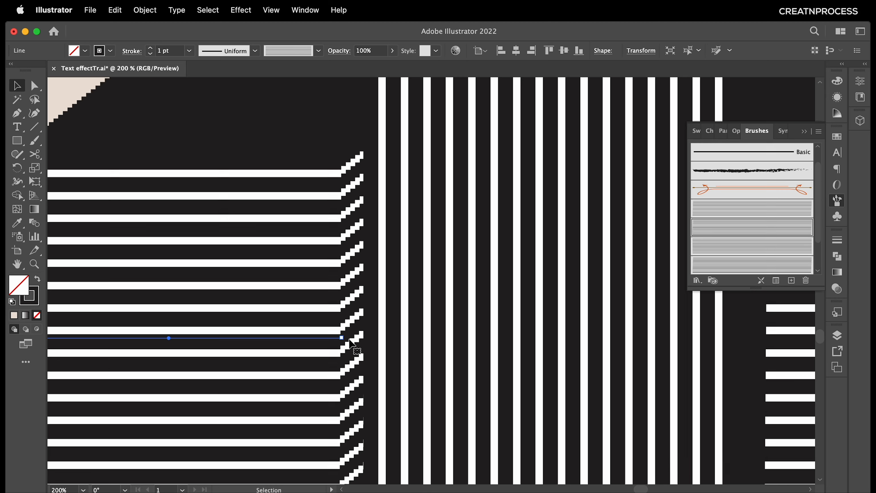
pyautogui.click(30, 87)
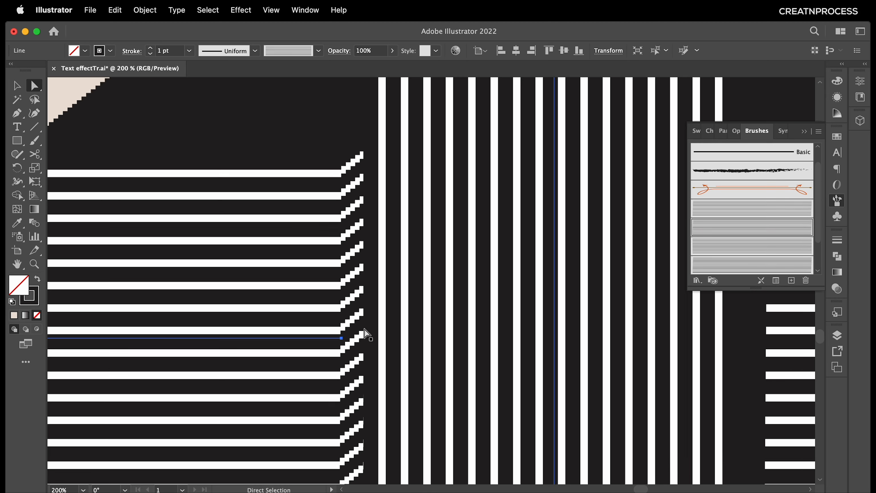
pyautogui.click(343, 338)
pyautogui.moveTo(344, 339); pyautogui.dragTo(360, 339)
pyautogui.scroll(-4, 376, 352)
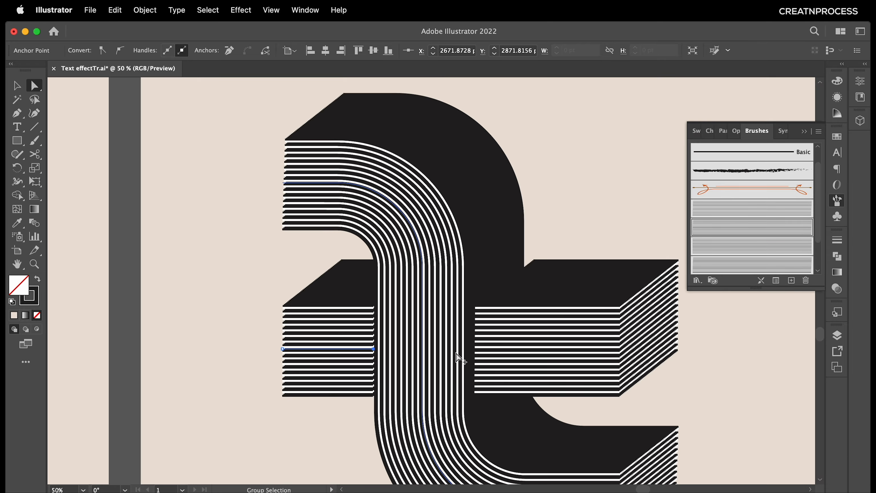
# - Extend the inner endpoint of the right crossbar segment horizontally toward the curved stem to close the gap
pyautogui.scroll(2, 457, 353)
pyautogui.click(511, 356)
pyautogui.scroll(1, 506, 350)
pyautogui.scroll(1, 507, 352)
pyautogui.moveTo(484, 341); pyautogui.dragTo(450, 341)
pyautogui.scroll(-6, 462, 347)
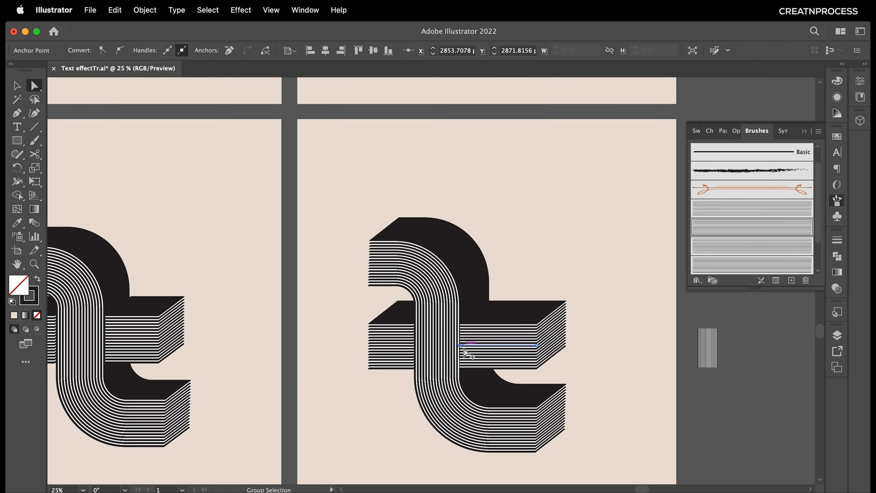
# - Select all paths of the letter t and set their art brush stroke size to 262%
pyautogui.click(534, 292)
pyautogui.scroll(-1, 530, 325)
pyautogui.moveTo(523, 357); pyautogui.dragTo(494, 325)
pyautogui.scroll(1, 523, 347)
pyautogui.scroll(-1, 497, 342)
pyautogui.scroll(1, 455, 330)
pyautogui.moveTo(390, 193); pyautogui.dragTo(594, 434)
pyautogui.press('v')
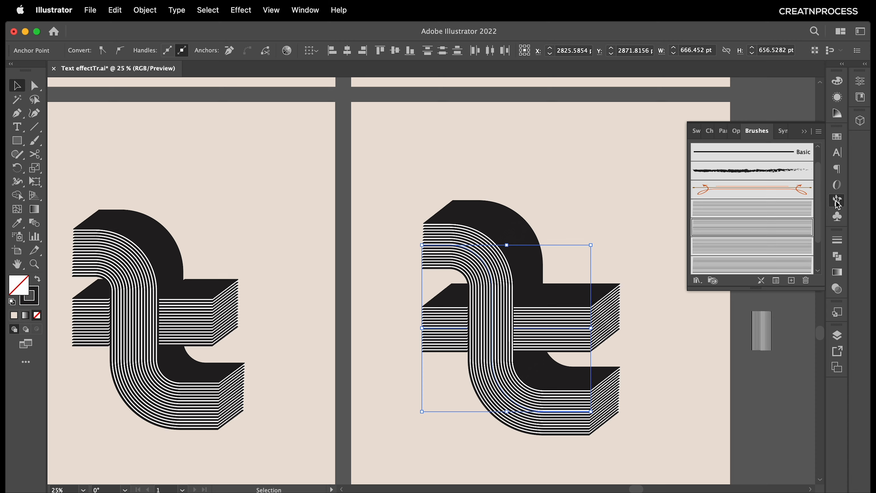
pyautogui.click(776, 282)
pyautogui.moveTo(634, 80); pyautogui.dragTo(612, 39)
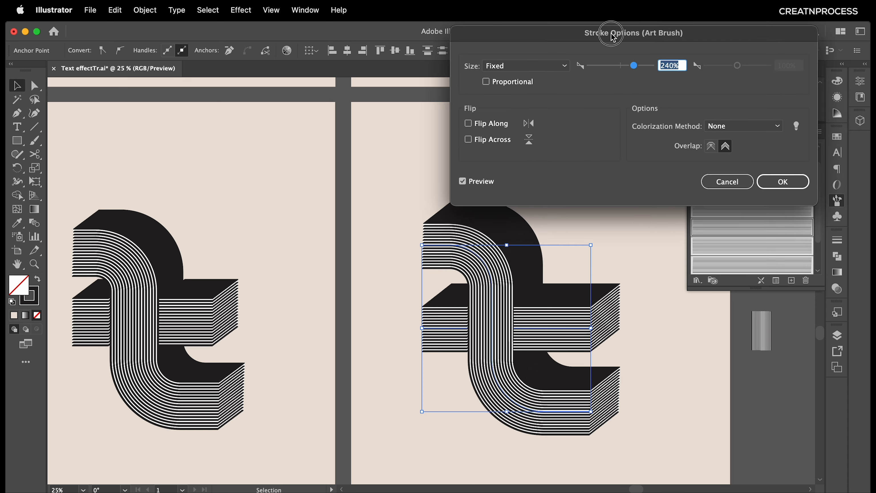
pyautogui.hotkey('shift', 'Up')
pyautogui.hotkey('shift', 'Up')
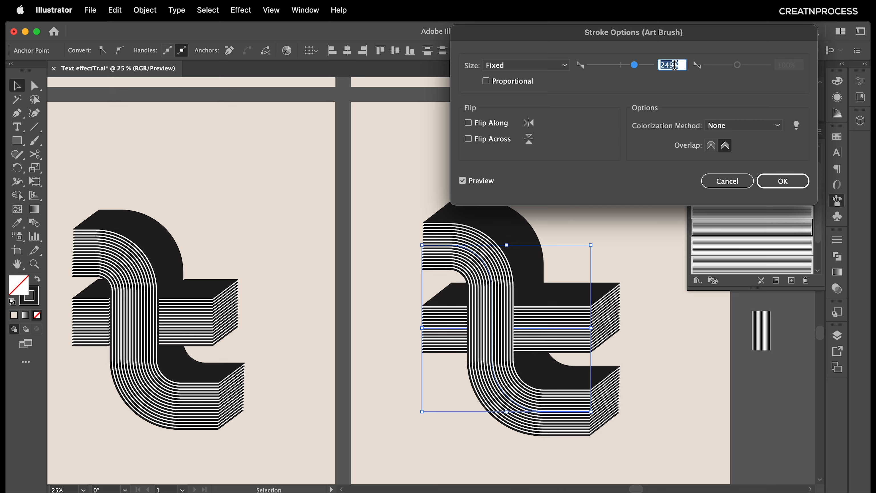
pyautogui.press('Down')
pyautogui.press('Down')
pyautogui.press('Down')
pyautogui.press('Down')
pyautogui.press('Up')
pyautogui.press('Up')
pyautogui.press('Up')
pyautogui.press('Up')
pyautogui.press('Up')
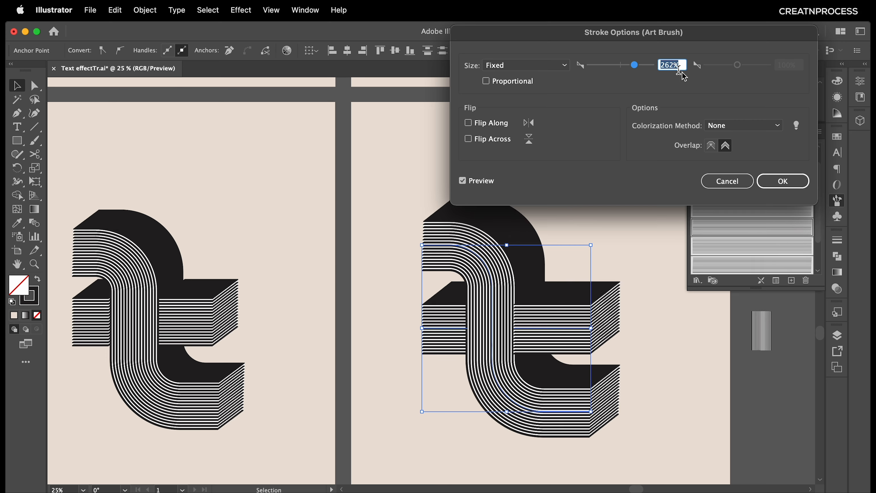
pyautogui.click(782, 181)
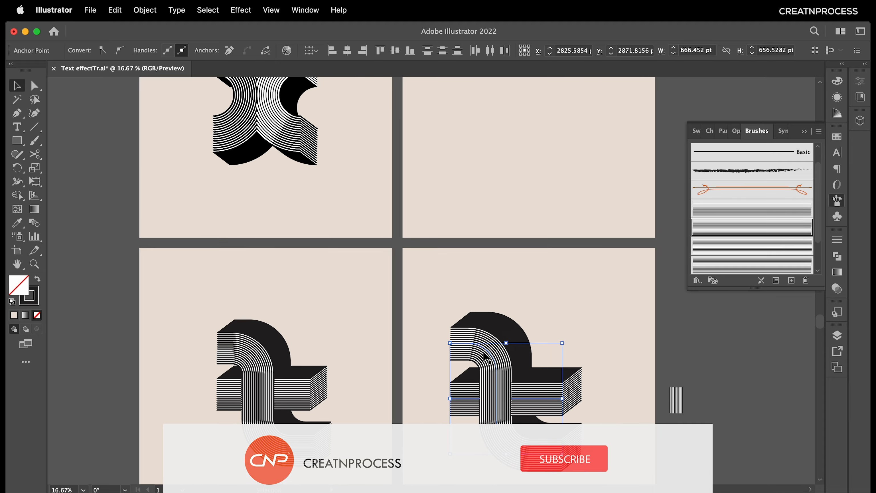
# - Draw a circle with the Ellipse tool on the empty artboard beside the striped x and move it toward the artboard's middle
pyautogui.moveTo(460, 140); pyautogui.dragTo(448, 322)
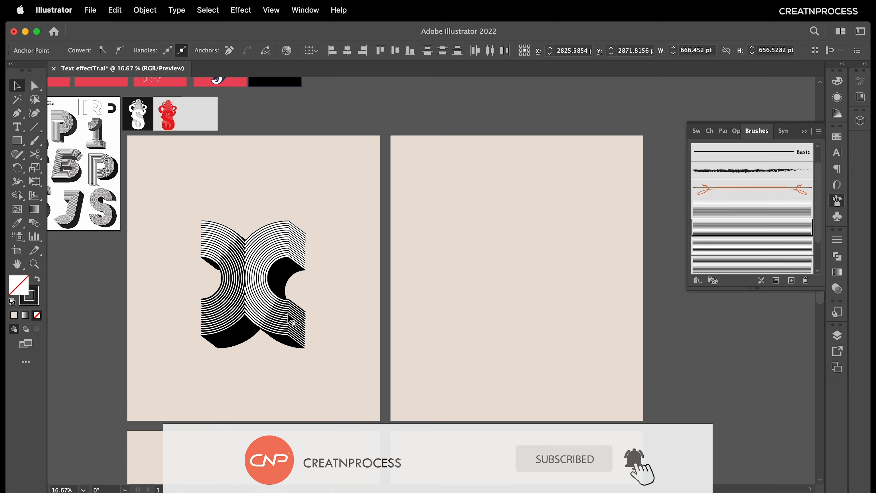
pyautogui.scroll(1, 290, 313)
pyautogui.moveTo(477, 282); pyautogui.dragTo(392, 283)
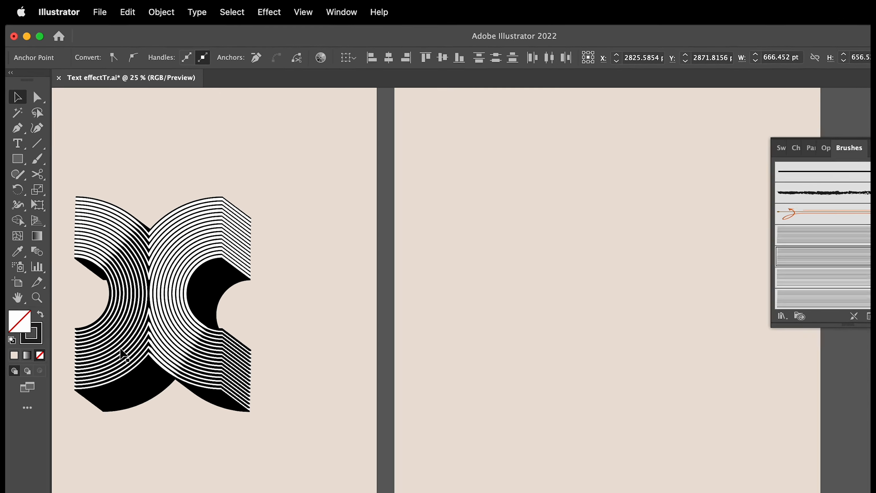
pyautogui.moveTo(16, 140); pyautogui.dragTo(40, 156)
pyautogui.moveTo(44, 188); pyautogui.dragTo(59, 203)
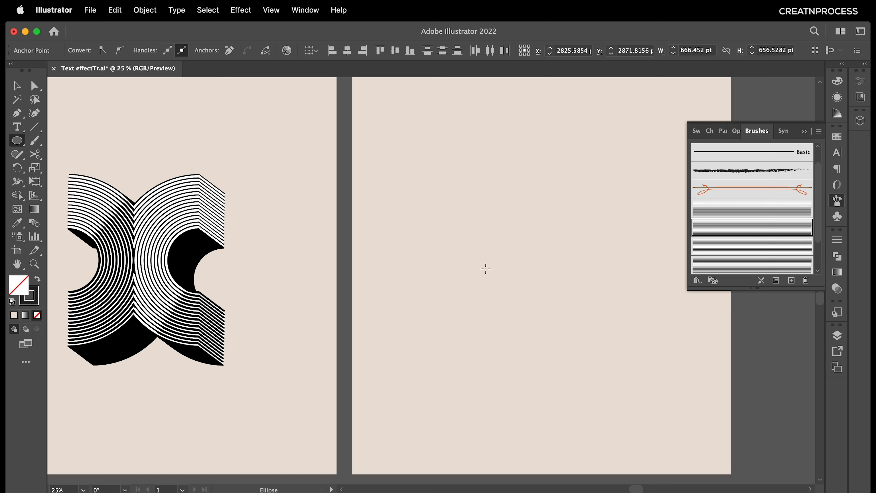
pyautogui.moveTo(497, 239); pyautogui.dragTo(541, 319)
pyautogui.press('v')
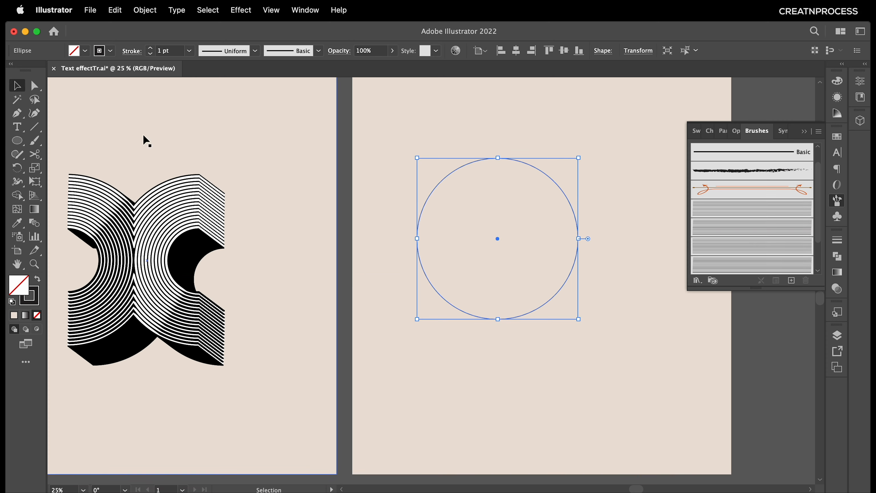
pyautogui.moveTo(569, 203); pyautogui.dragTo(562, 246)
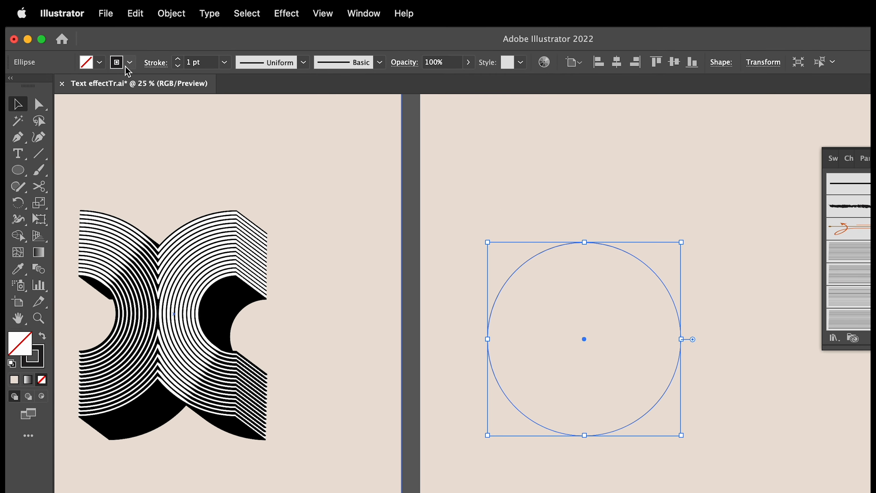
# - Give the circle a dark blue stroke with a weight of 9 pt
pyautogui.click(128, 63)
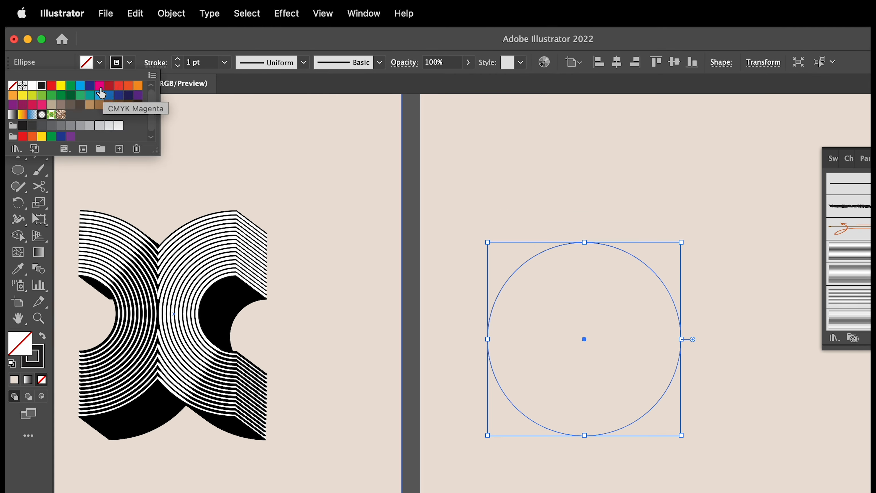
pyautogui.click(89, 85)
pyautogui.click(200, 62)
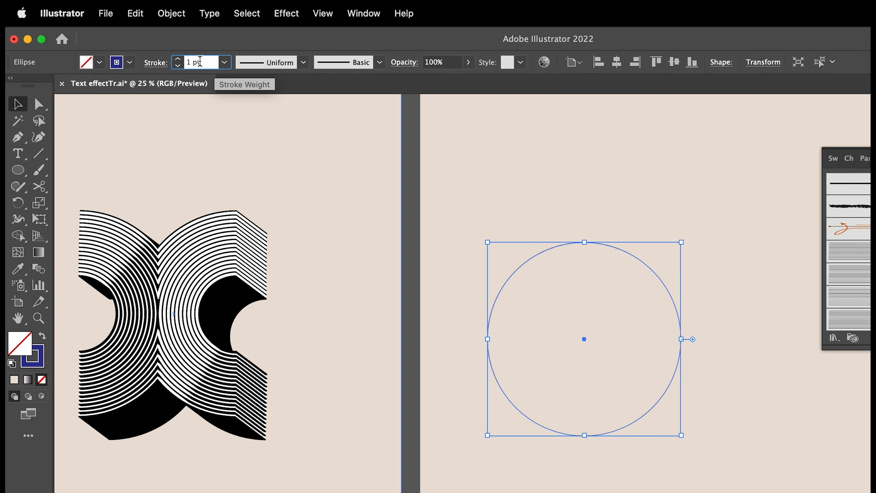
pyautogui.write('9')
pyautogui.press('Return')
pyautogui.click(20, 105)
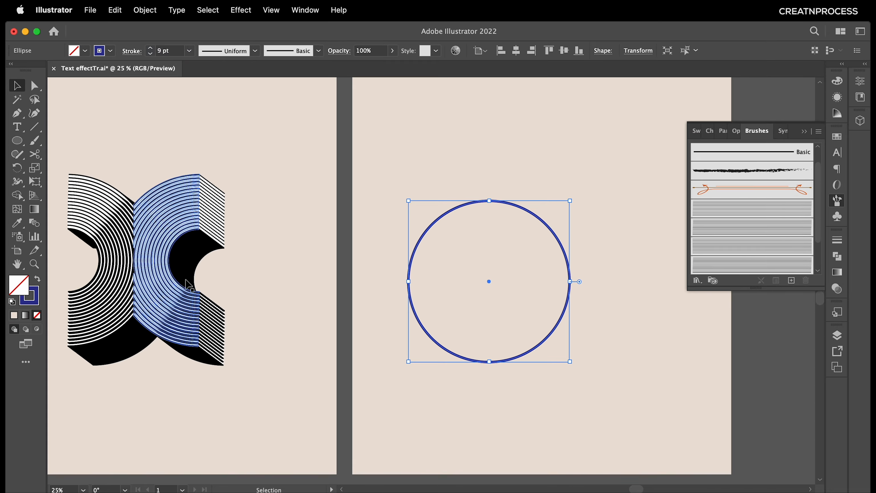
# - Cut the circle with the Scissors tool at its top and bottom anchor points
pyautogui.moveTo(187, 285); pyautogui.dragTo(313, 285)
pyautogui.scroll(2, 264, 270)
pyautogui.moveTo(212, 258); pyautogui.dragTo(297, 305)
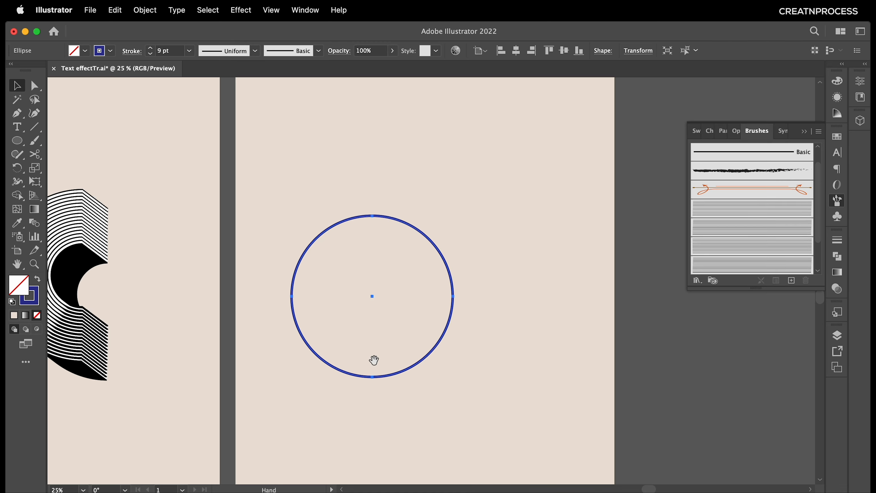
pyautogui.moveTo(374, 360); pyautogui.dragTo(405, 323)
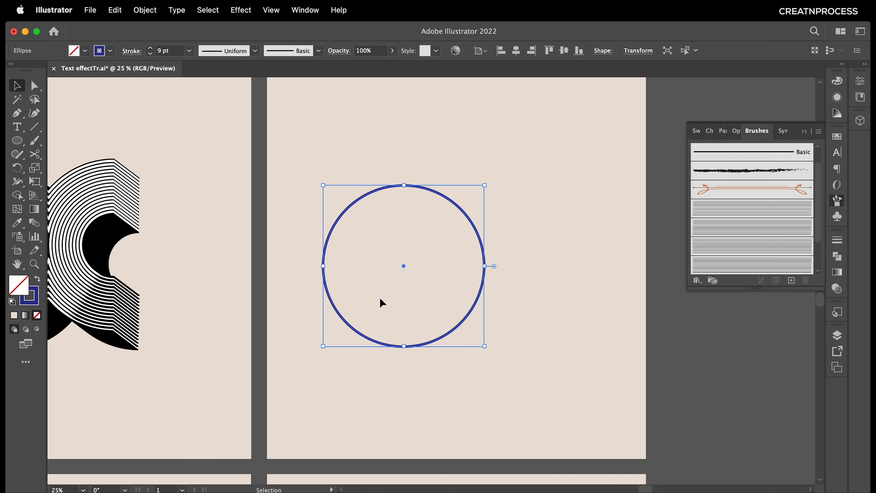
pyautogui.press('c')
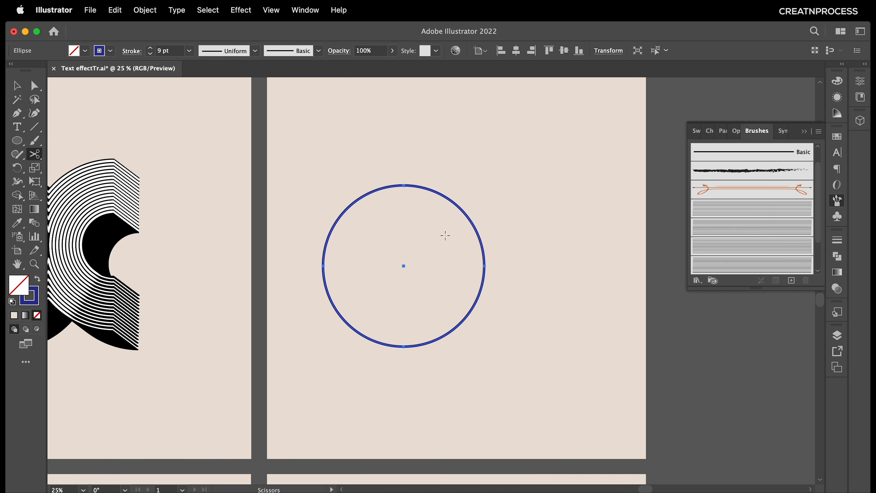
pyautogui.click(404, 186)
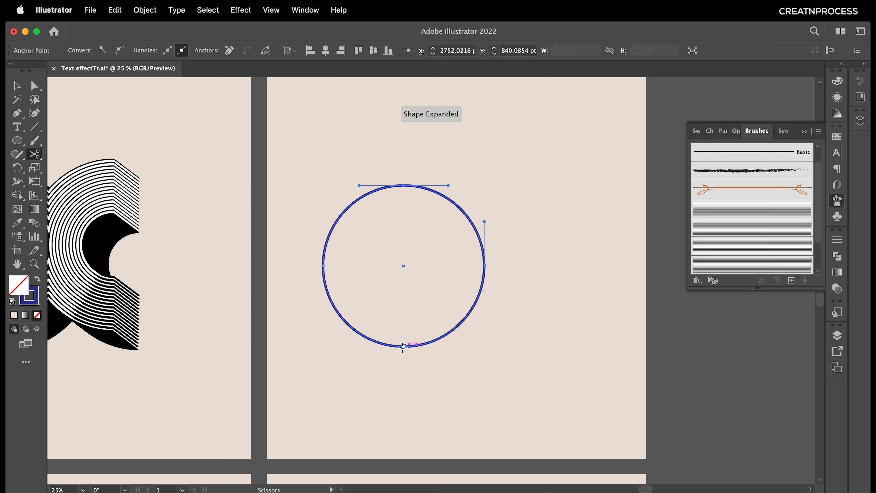
pyautogui.click(403, 347)
# - Delete the right half of the circle and move the remaining left half farther right on the artboard
pyautogui.press('v')
pyautogui.click(399, 191)
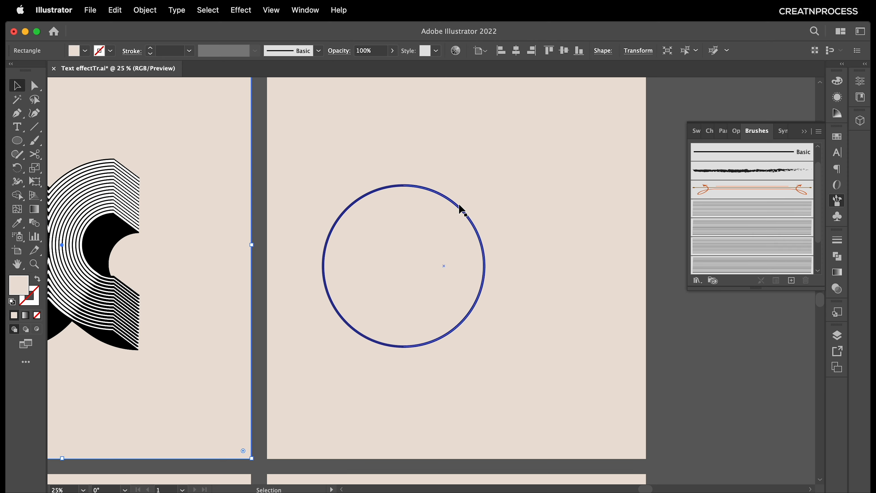
pyautogui.moveTo(459, 205); pyautogui.dragTo(532, 196)
pyautogui.press('Delete')
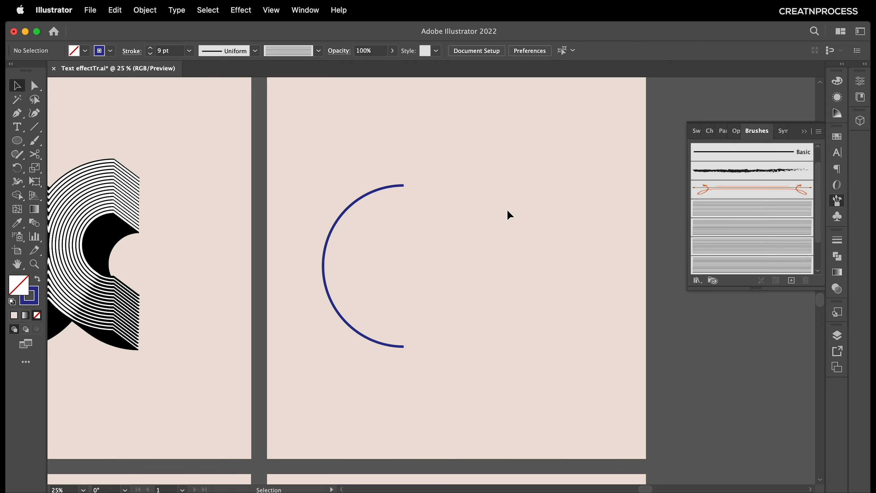
pyautogui.moveTo(381, 195); pyautogui.dragTo(490, 190)
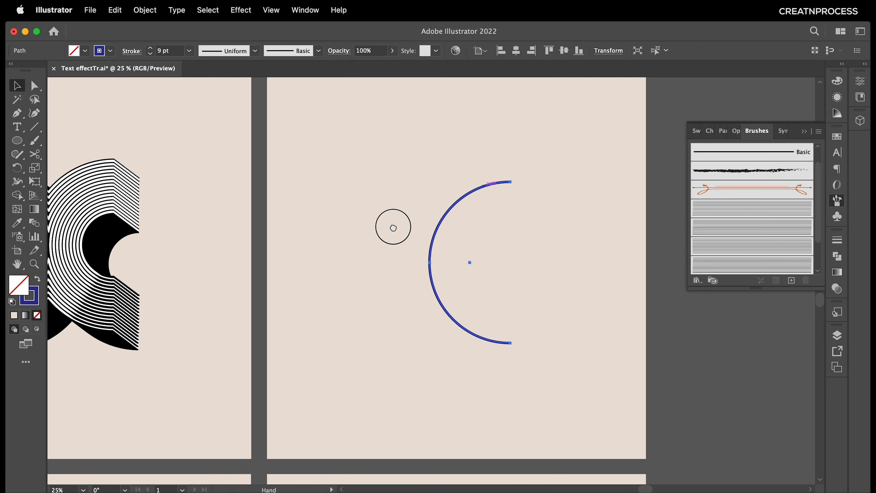
# - Apply the second striped line art brush to the half circle and enlarge its brush stroke size
pyautogui.hscroll(-3, 391, 228)
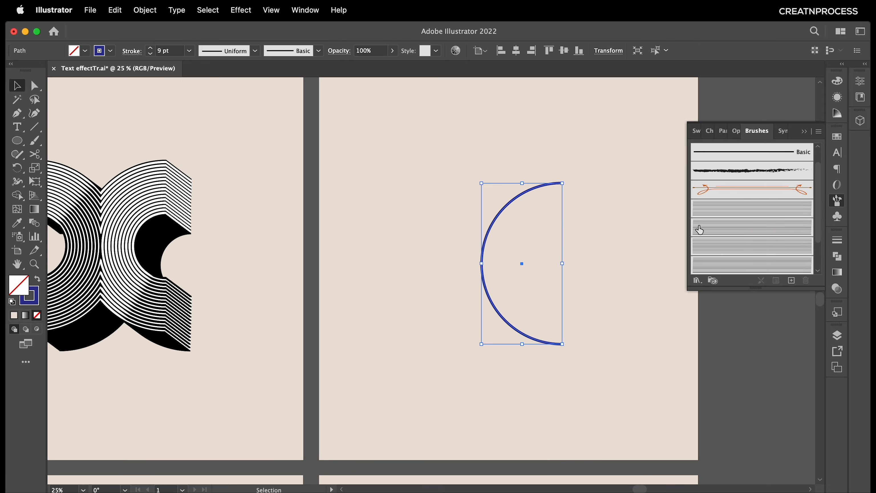
pyautogui.click(729, 223)
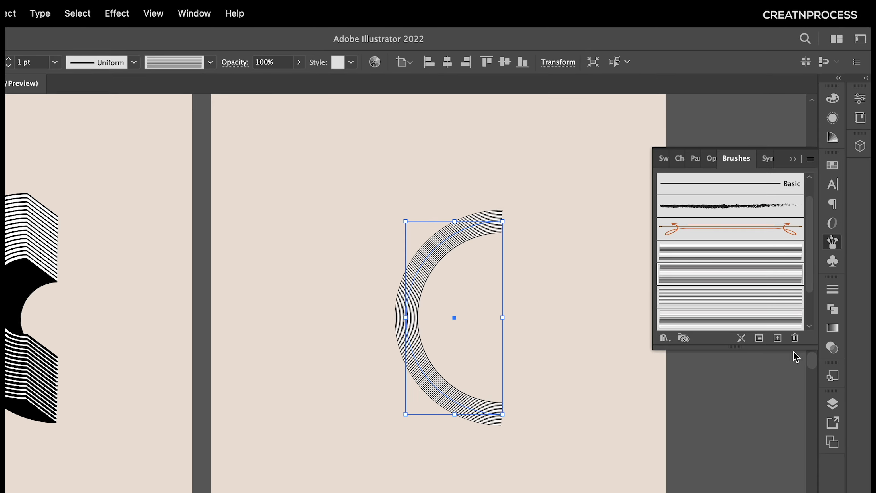
pyautogui.click(759, 338)
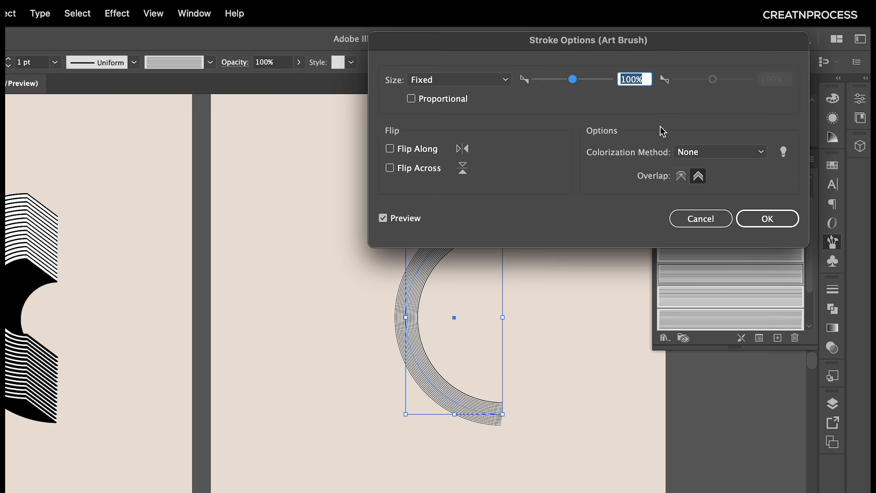
pyautogui.click(767, 218)
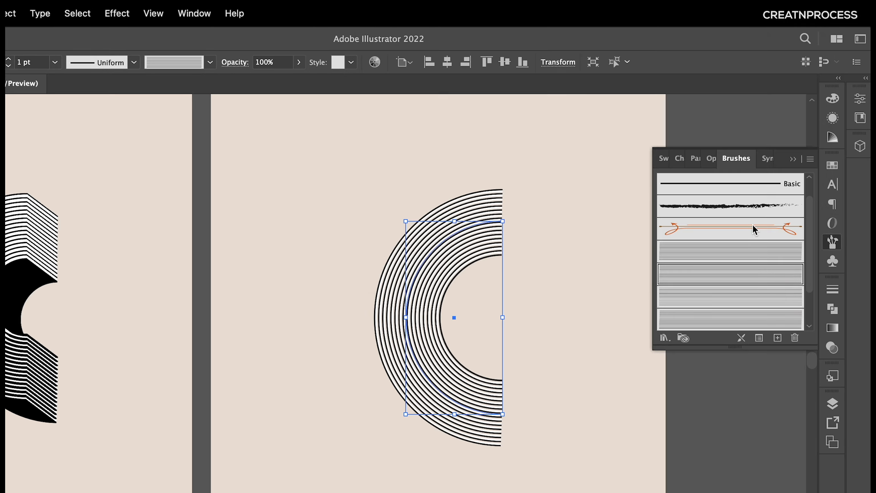
# - Try the first striped line art brush on the half circle and examine how its stripes end at the upper endpoint
pyautogui.press('super+equal')
pyautogui.press('super+equal')
pyautogui.press('super+equal')
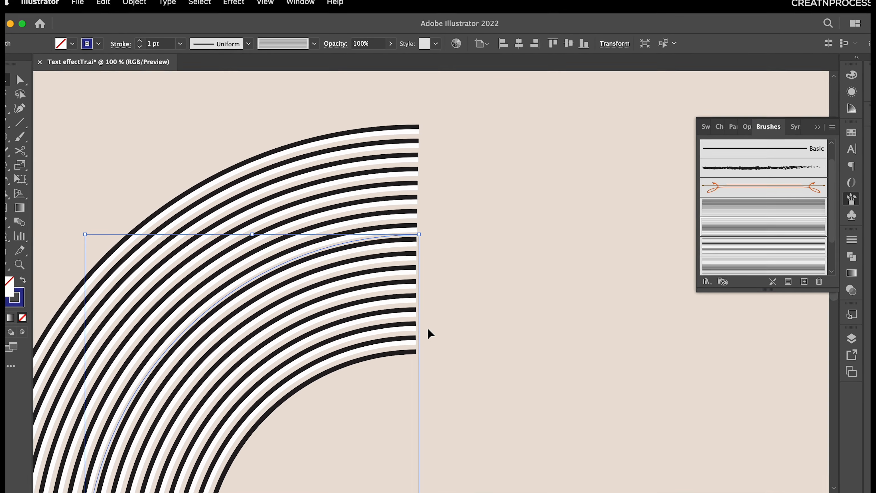
pyautogui.click(738, 207)
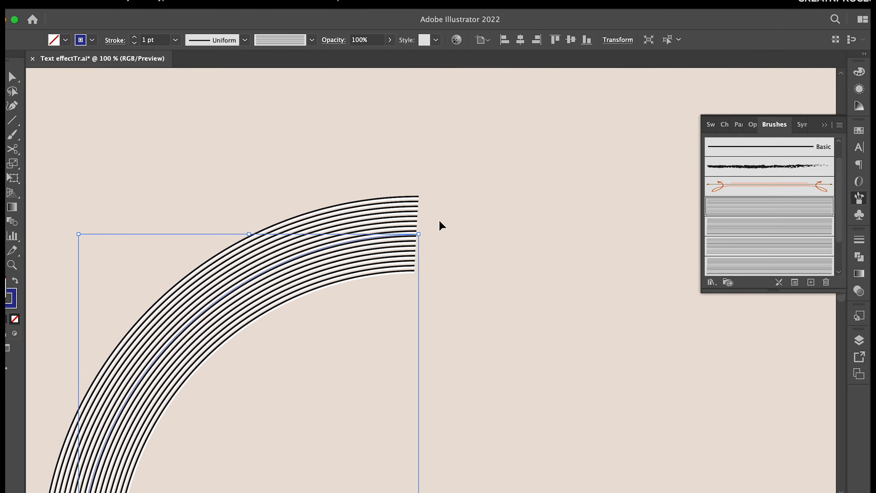
pyautogui.scroll(4, 427, 220)
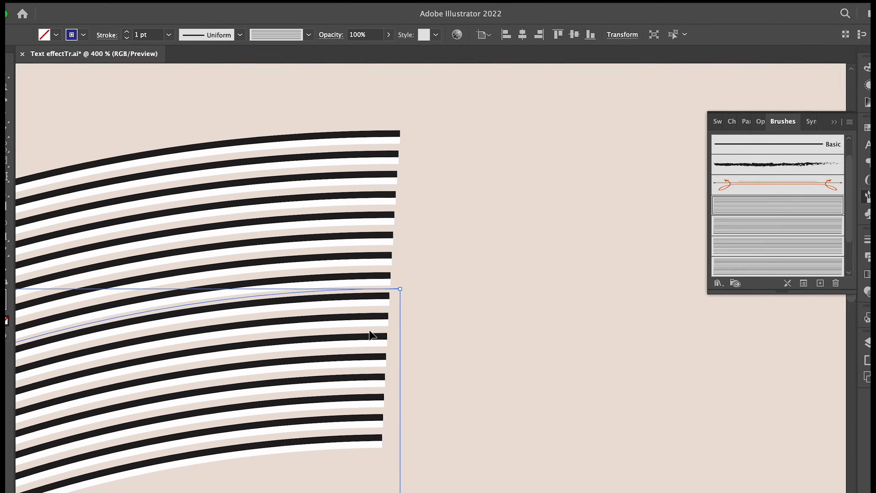
pyautogui.scroll(-2, 370, 333)
pyautogui.scroll(-1, 370, 334)
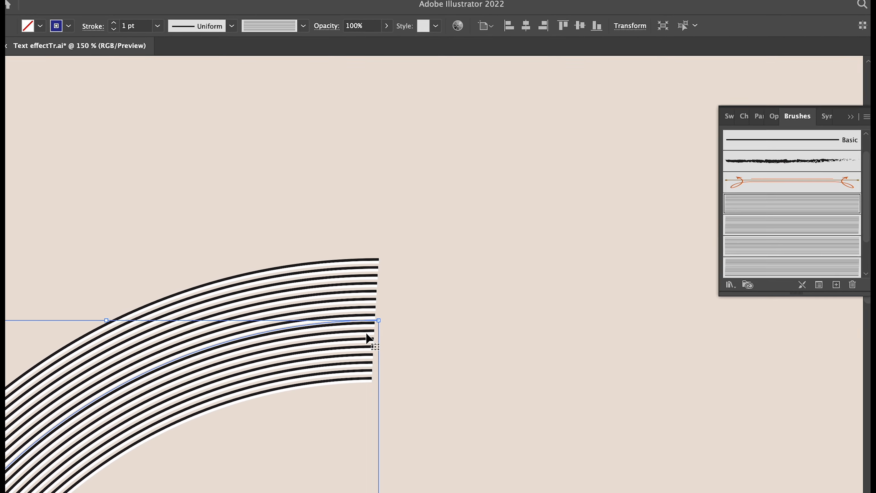
# - Switch the half circle back to the second striped line art brush
pyautogui.click(742, 230)
pyautogui.scroll(-4, 355, 340)
pyautogui.moveTo(322, 367); pyautogui.dragTo(373, 238)
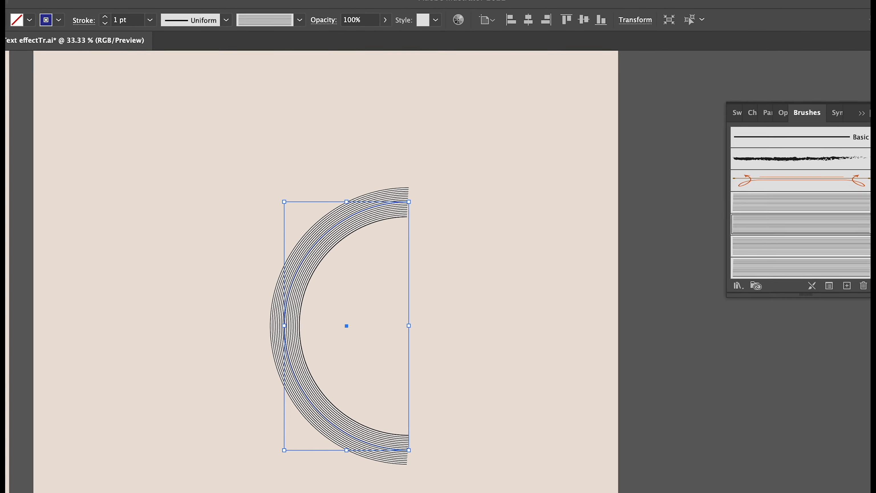
# - Set the half circle's fixed art brush stroke size to 290%
pyautogui.click(821, 287)
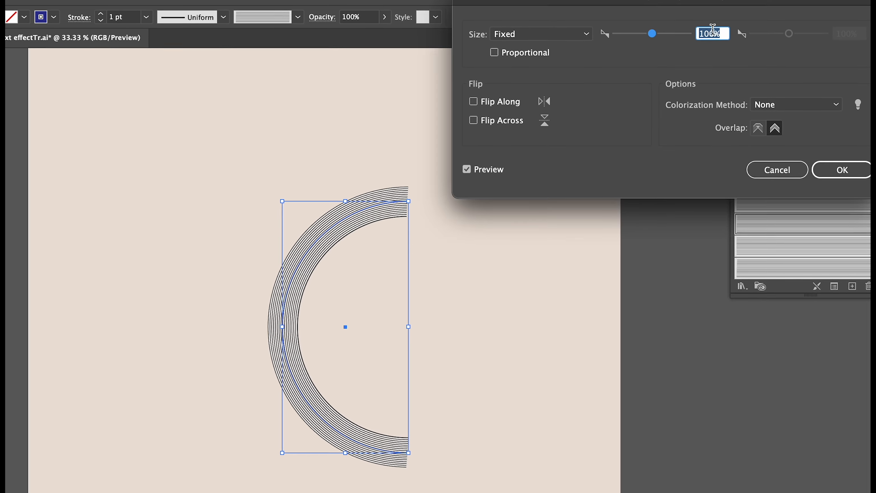
pyautogui.click(722, 31)
pyautogui.hotkey('shift', 'Up')
pyautogui.hotkey('shift', 'Up')
pyautogui.hotkey('shift', 'Up')
pyautogui.hotkey('shift', 'Up')
pyautogui.hotkey('shift', 'Up')
pyautogui.hotkey('shift', 'Up')
pyautogui.hotkey('shift', 'Up')
pyautogui.hotkey('shift', 'Up')
pyautogui.hotkey('shift', 'Up')
pyautogui.hotkey('shift', 'Up')
pyautogui.hotkey('shift', 'Up')
pyautogui.hotkey('shift', 'Up')
pyautogui.hotkey('shift', 'Up')
pyautogui.hotkey('shift', 'Up')
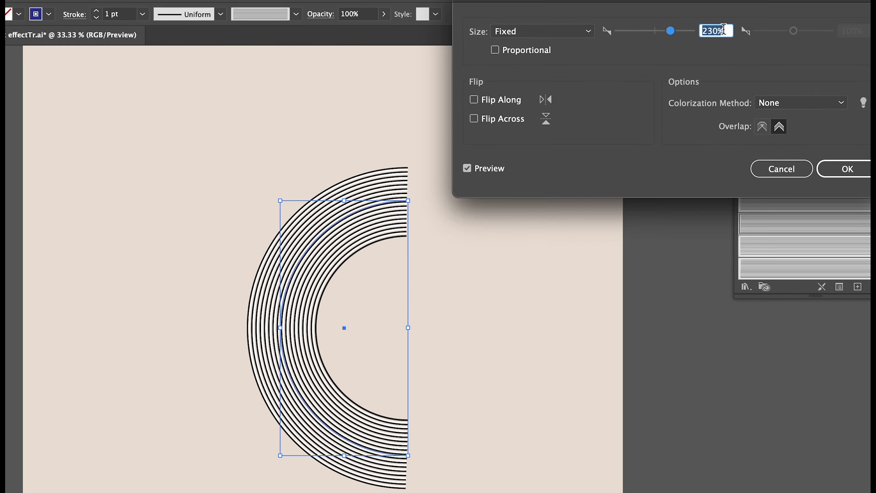
pyautogui.hotkey('shift', 'Up')
pyautogui.hotkey('shift', 'Up')
pyautogui.hotkey('shift', 'Up')
pyautogui.hotkey('shift', 'Up')
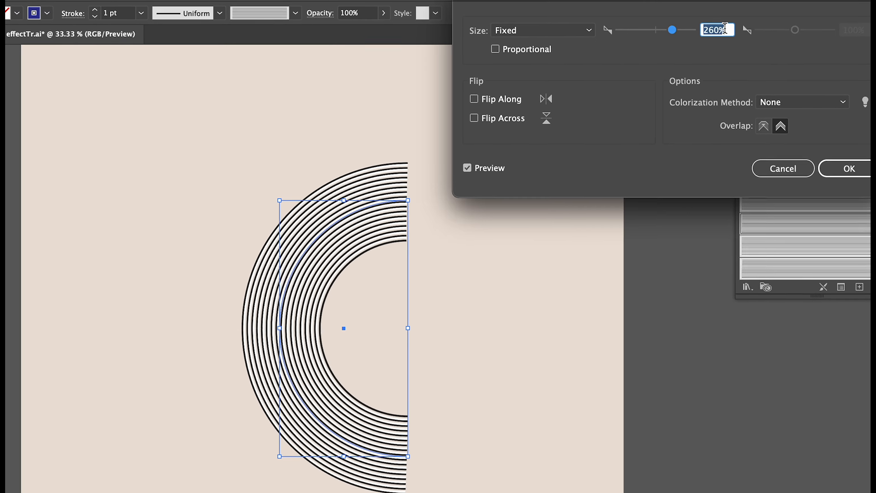
pyautogui.hotkey('shift', 'Up')
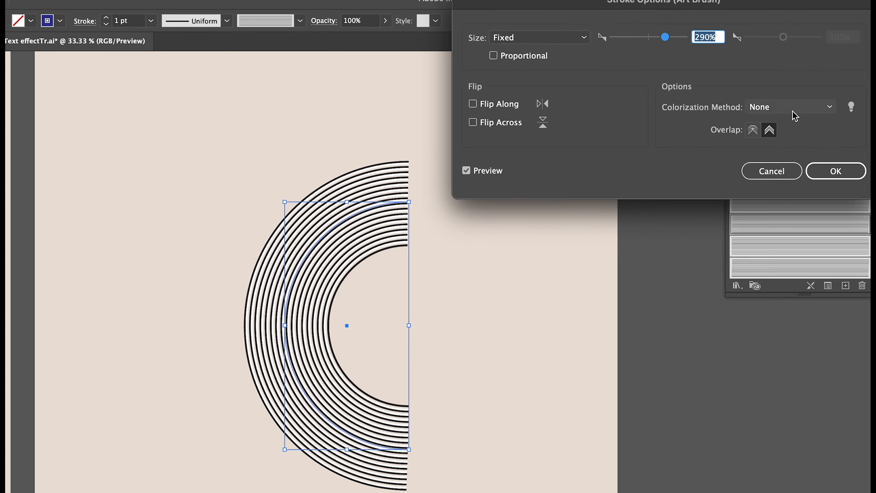
pyautogui.click(808, 172)
# - Expand the appearance of the brushed half circle beside the finished x
pyautogui.scroll(-2, 424, 289)
pyautogui.moveTo(366, 307)
pyautogui.mouseDown()
pyautogui.moveTo(551, 312)
pyautogui.moveTo(481, 321)
pyautogui.mouseUp()
pyautogui.scroll(1, 495, 307)
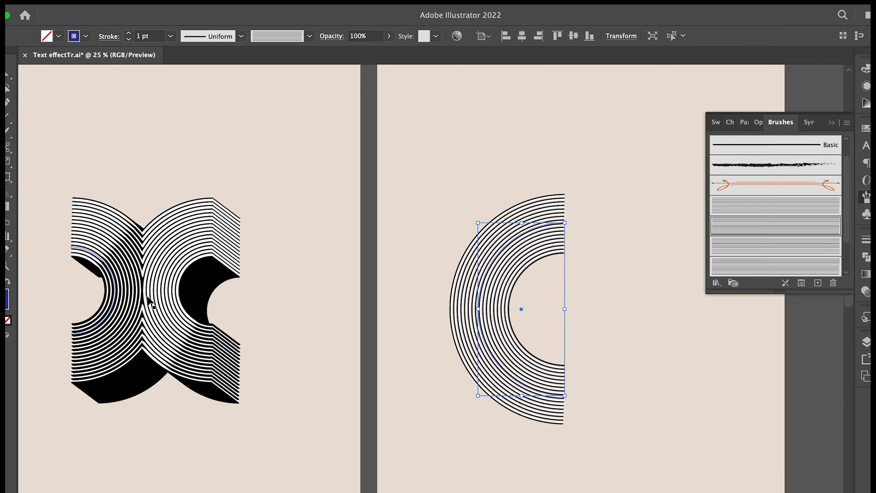
pyautogui.moveTo(142, 299); pyautogui.dragTo(62, 299)
pyautogui.scroll(2, 410, 292)
pyautogui.scroll(-1, 407, 290)
pyautogui.moveTo(405, 289); pyautogui.dragTo(502, 281)
pyautogui.click(138, 4)
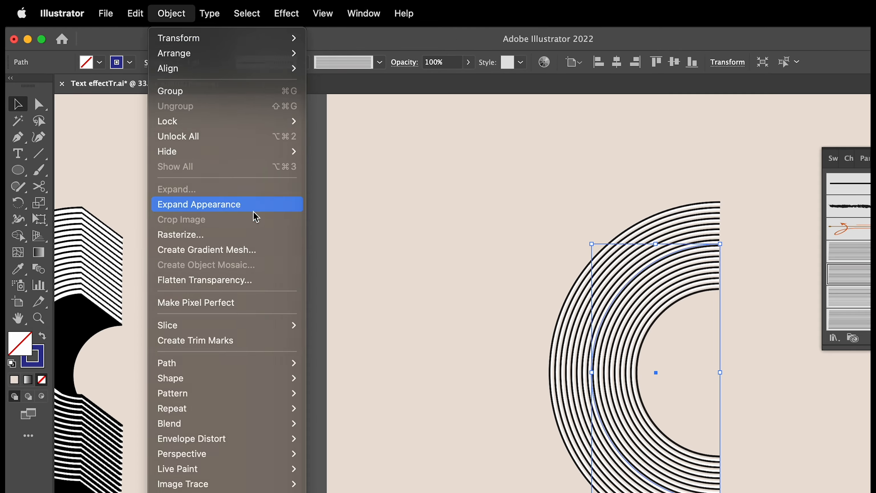
pyautogui.click(256, 217)
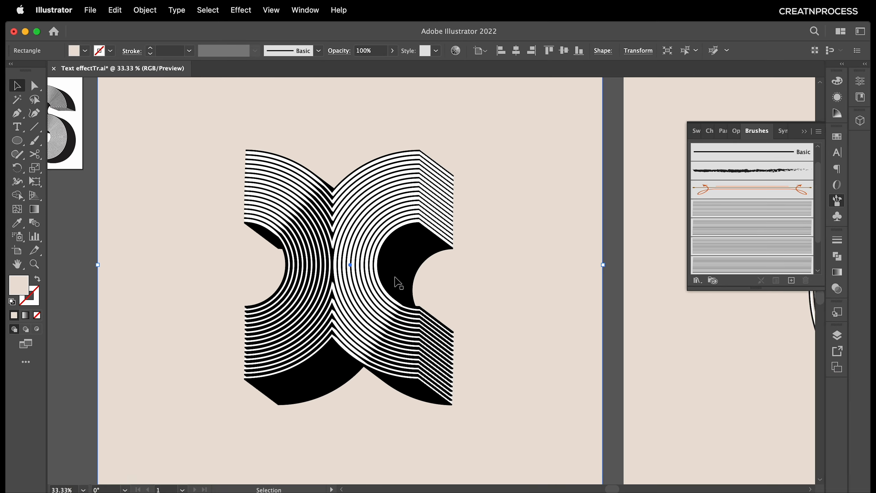
# - Select the right half of the finished x and examine how its left edge is cut
pyautogui.scroll(1, 379, 280)
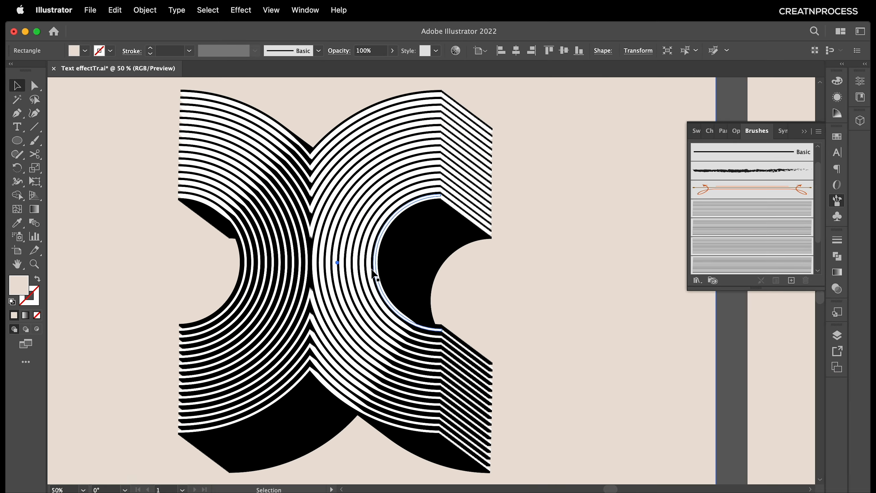
pyautogui.click(361, 280)
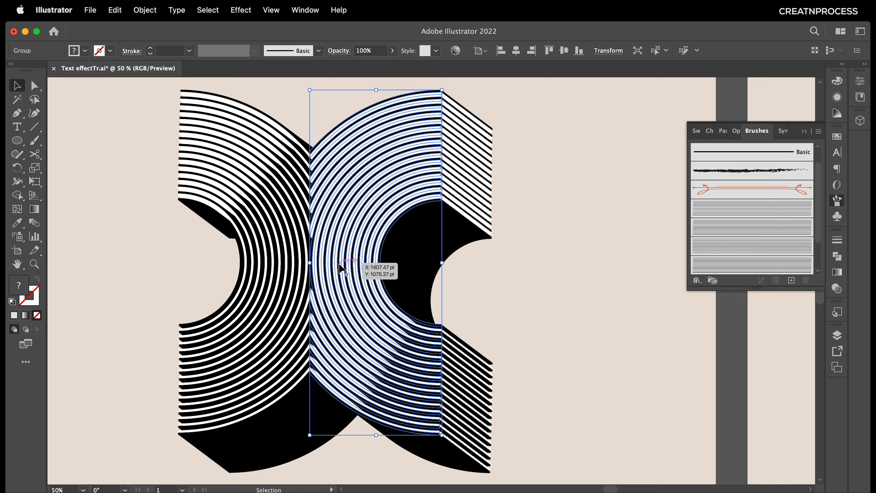
pyautogui.press('super+minus')
pyautogui.press('super+minus')
pyautogui.hscroll(3, 333, 322)
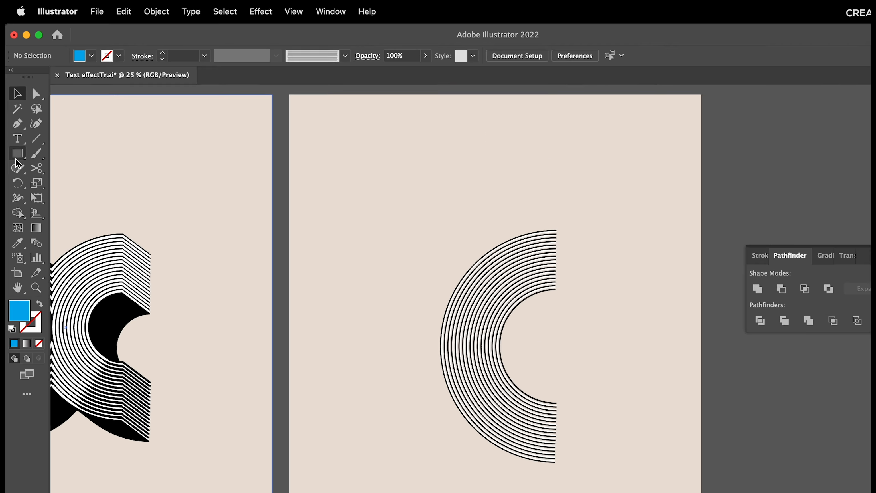
# - Draw a tall green rectangle over the outer left edge of the half circle and shift it slightly right
pyautogui.moveTo(18, 142); pyautogui.dragTo(57, 144)
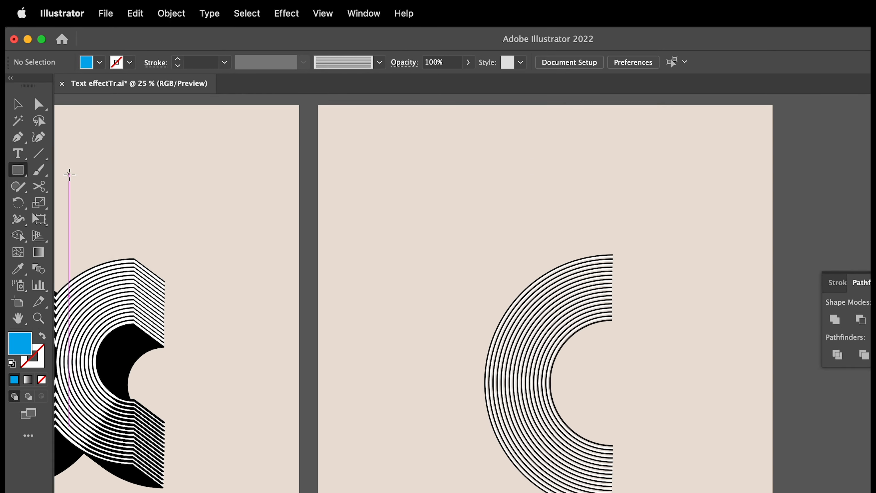
pyautogui.click(99, 62)
pyautogui.click(70, 85)
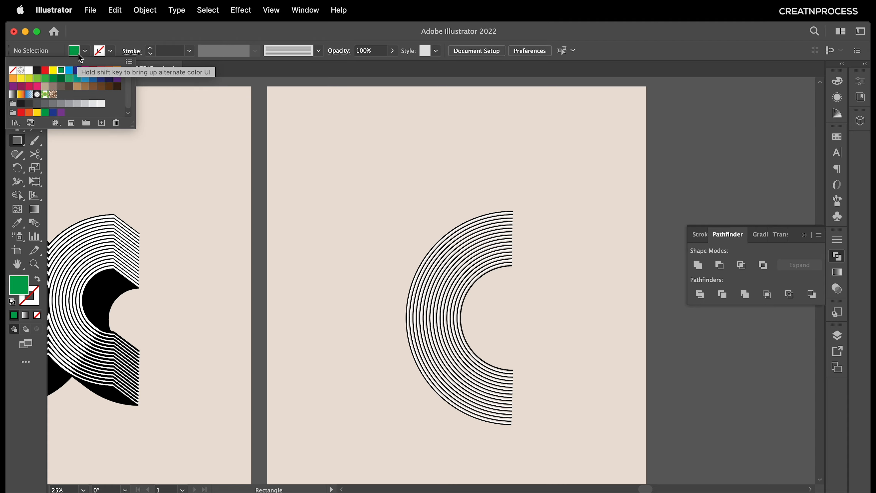
pyautogui.click(79, 55)
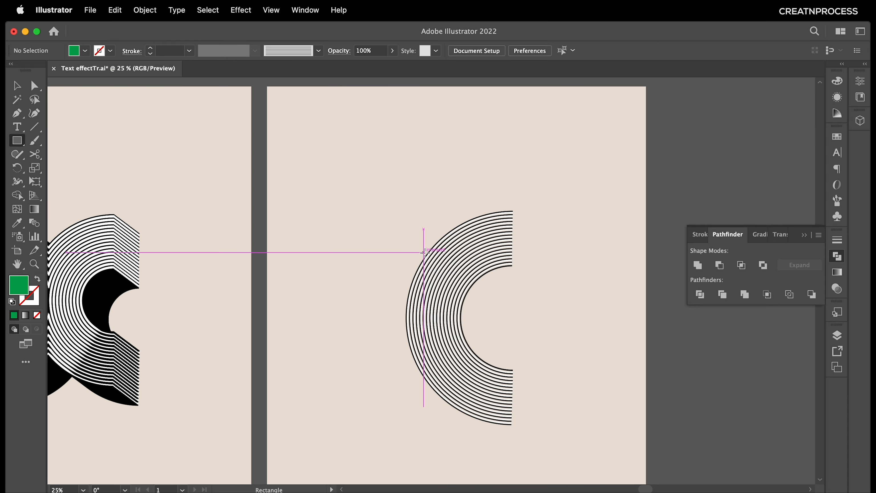
pyautogui.moveTo(424, 225)
pyautogui.mouseDown()
pyautogui.moveTo(407, 323)
pyautogui.moveTo(356, 429)
pyautogui.mouseUp()
pyautogui.press('v')
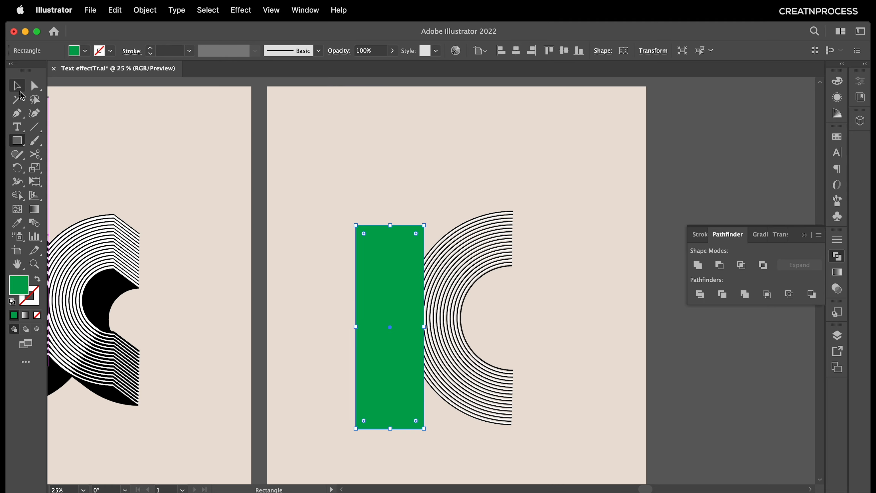
pyautogui.moveTo(382, 346); pyautogui.dragTo(389, 344)
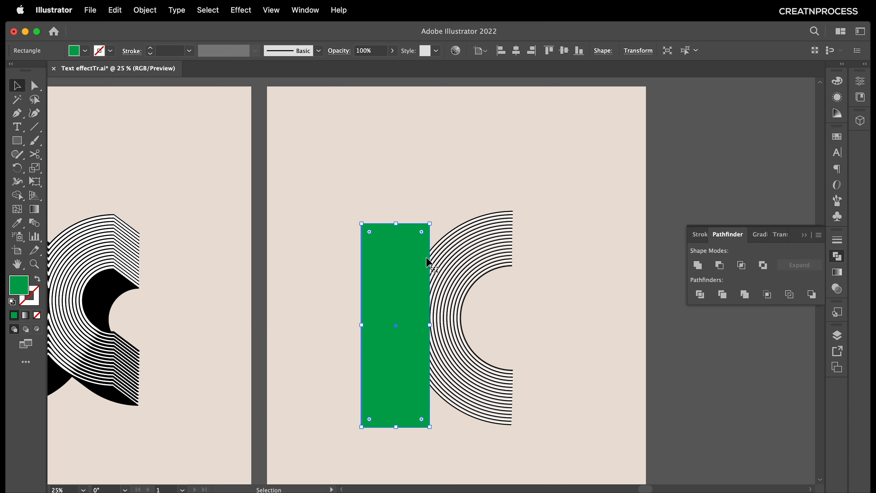
# - Select the half circle together with the green rectangle and apply Pathfinder Trim to cut the overlapping part
pyautogui.moveTo(510, 324); pyautogui.dragTo(417, 286)
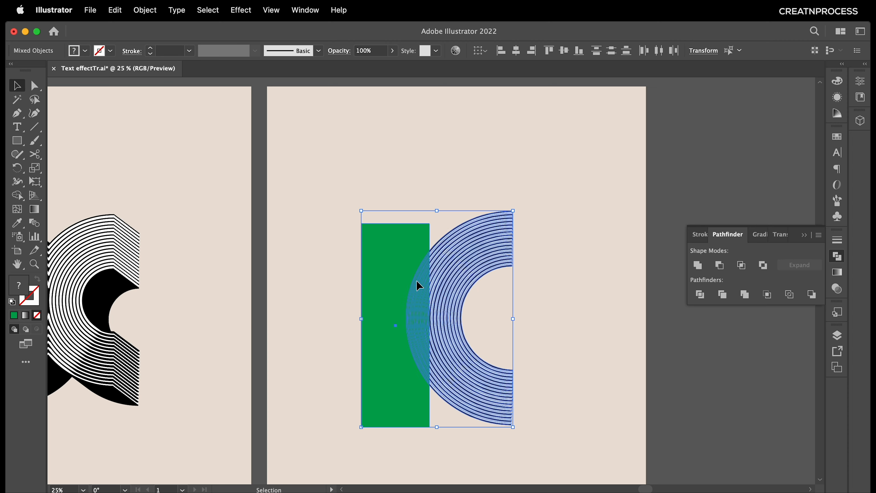
pyautogui.click(845, 217)
pyautogui.click(838, 259)
pyautogui.click(838, 259)
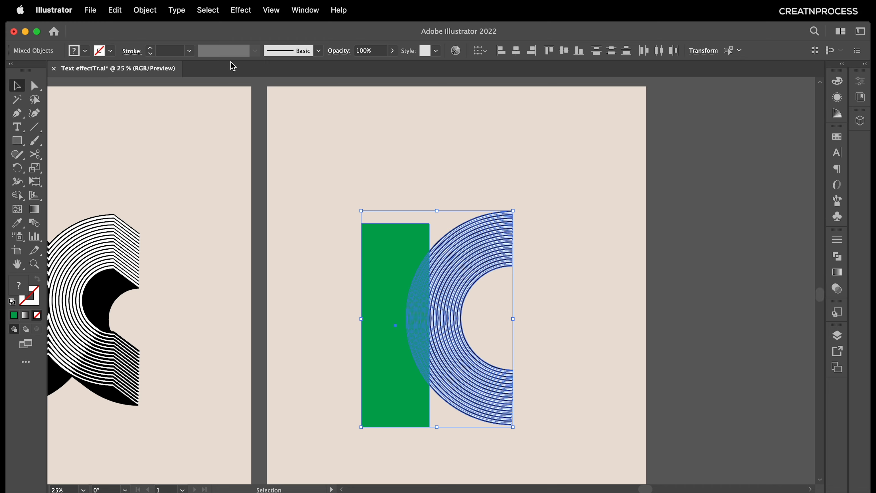
pyautogui.click(305, 10)
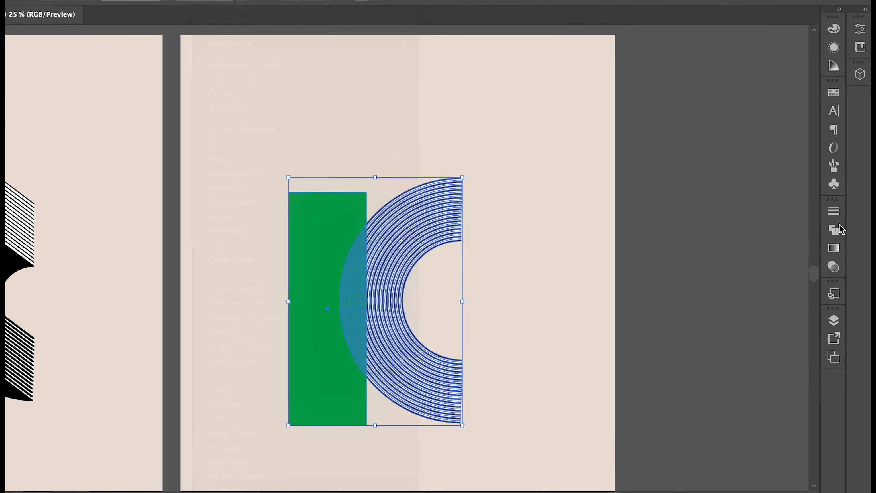
pyautogui.click(839, 227)
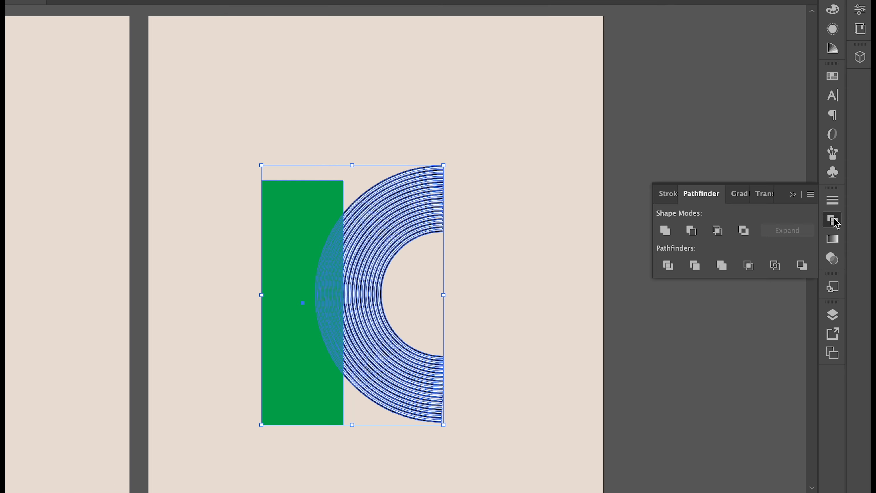
pyautogui.click(694, 265)
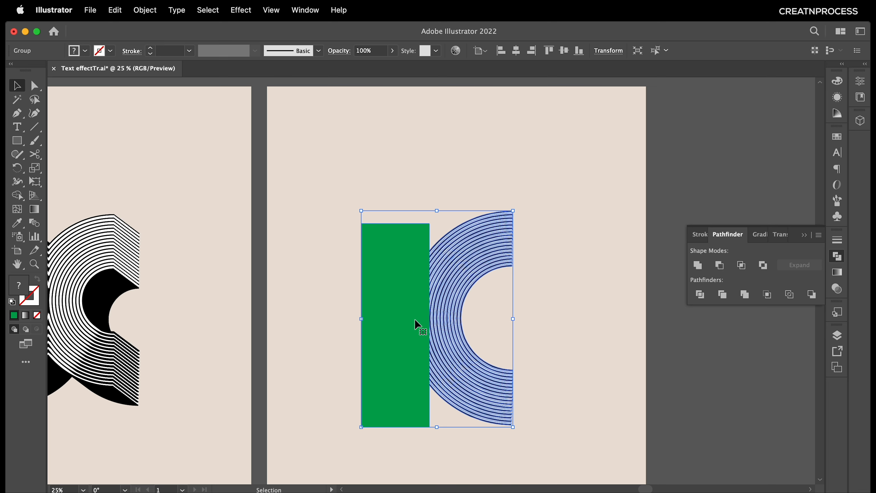
# - Isolate the trimmed group, delete the green rectangle and return to the artboard
pyautogui.click(483, 314)
pyautogui.doubleClick(448, 319)
pyautogui.click(402, 325)
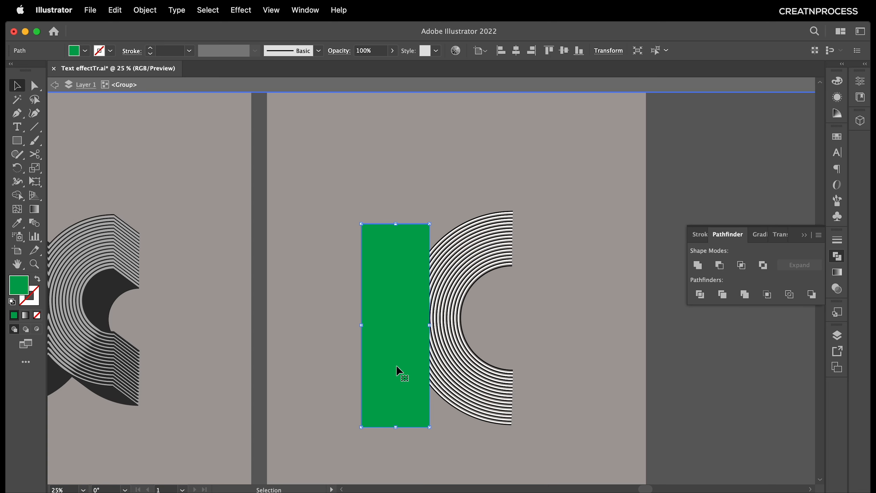
pyautogui.press('Delete')
pyautogui.press('Escape')
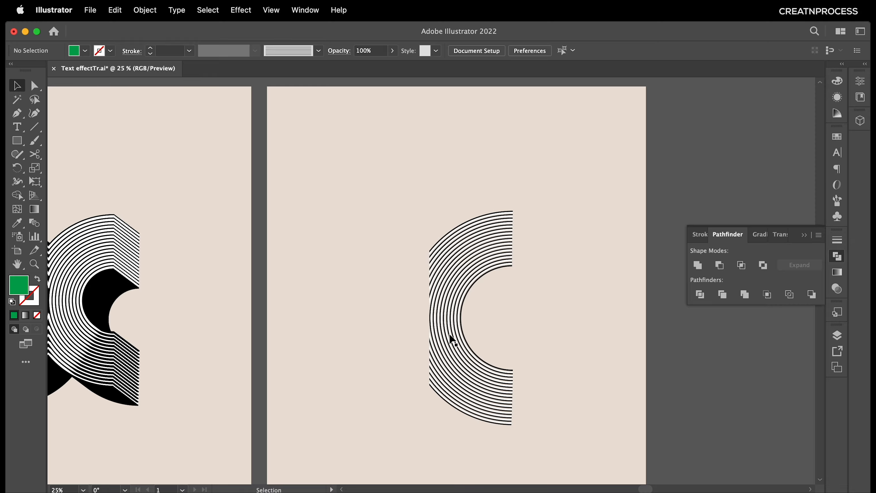
# - Rotate a copy of the trimmed half circle to the opposite side about the midpoint of its cut edge, forming an x
pyautogui.click(450, 335)
pyautogui.press('r')
pyautogui.scroll(2, 450, 335)
pyautogui.hscroll(-2, 411, 300)
pyautogui.scroll(2, 411, 300)
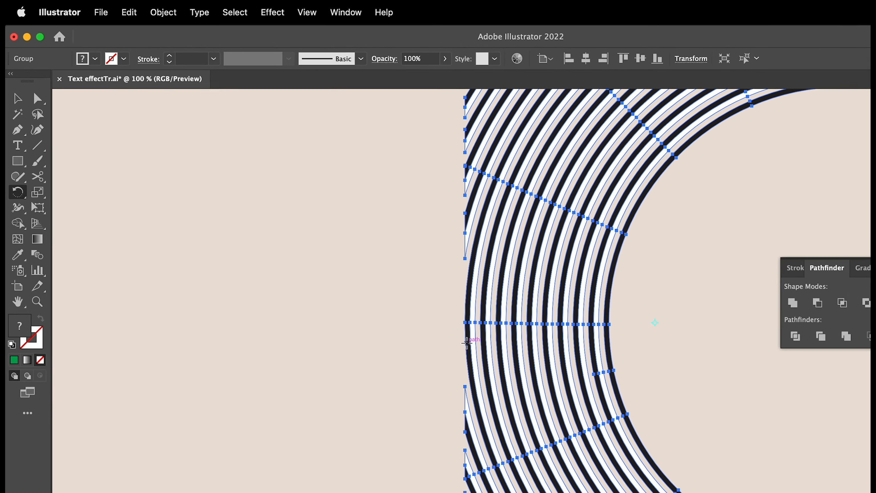
pyautogui.click(22, 197)
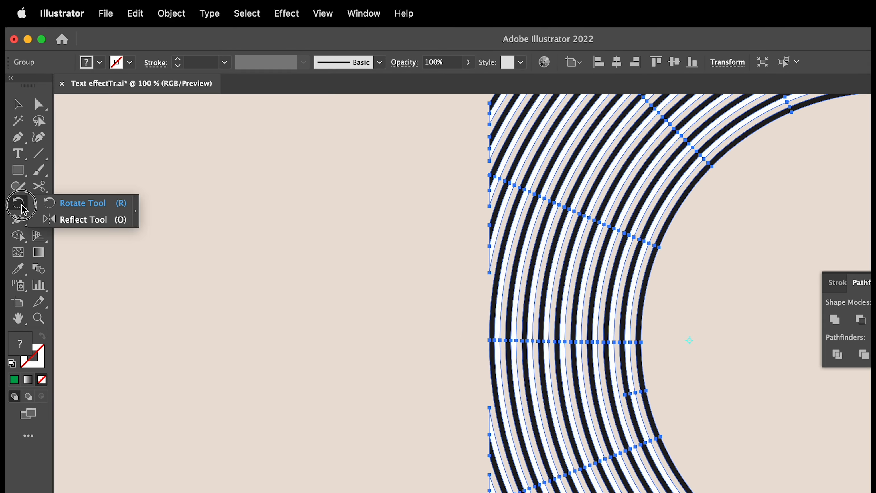
pyautogui.click(78, 210)
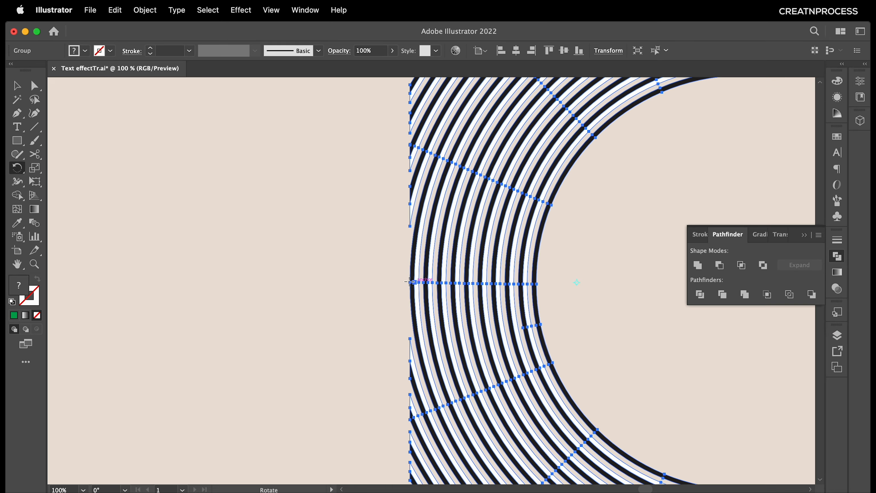
pyautogui.scroll(2, 408, 283)
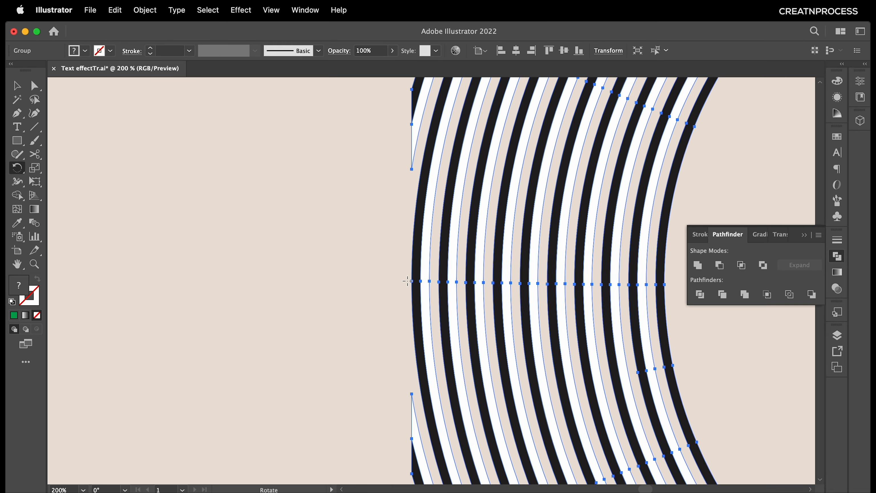
pyautogui.scroll(-3, 408, 288)
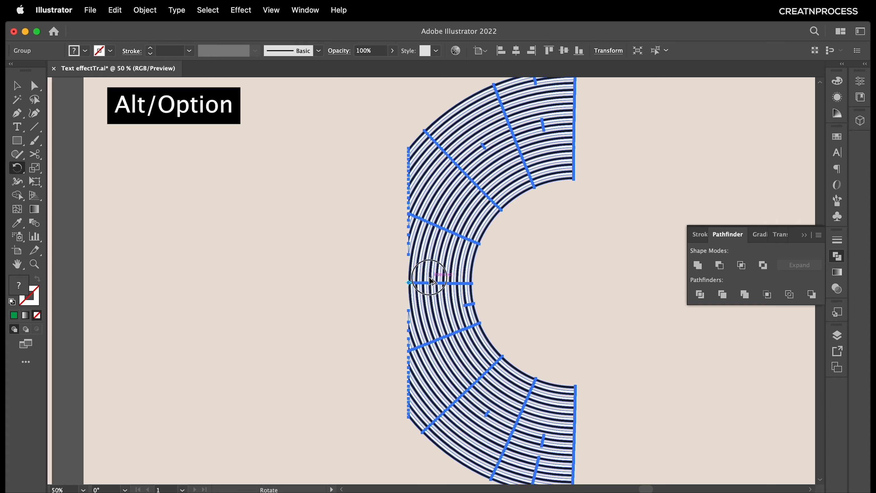
pyautogui.moveTo(419, 280); pyautogui.dragTo(339, 286)
pyautogui.scroll(-4, 379, 294)
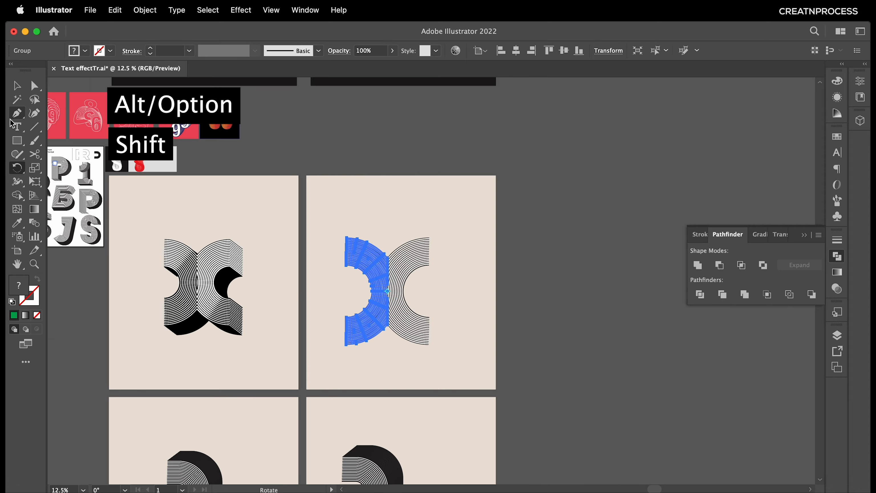
pyautogui.click(17, 86)
pyautogui.click(324, 260)
# - Select both halves of the x, scale them down proportionally and reposition them on the artboard
pyautogui.scroll(2, 324, 260)
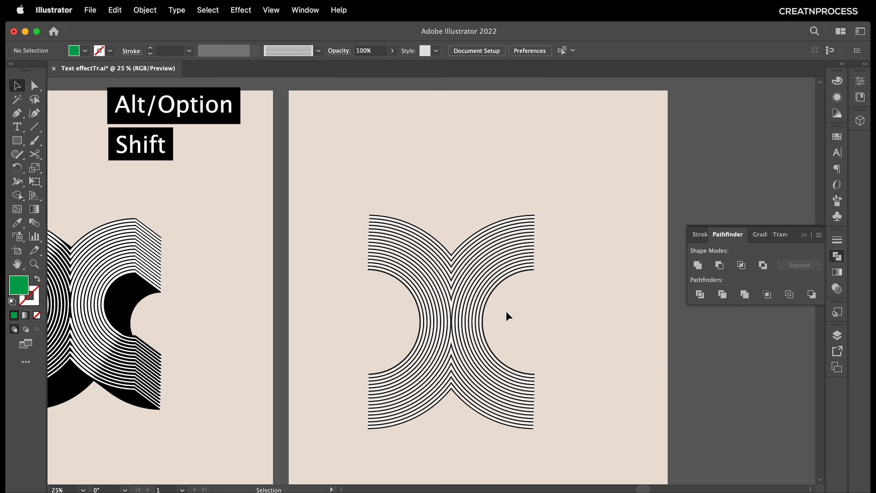
pyautogui.scroll(-1, 517, 304)
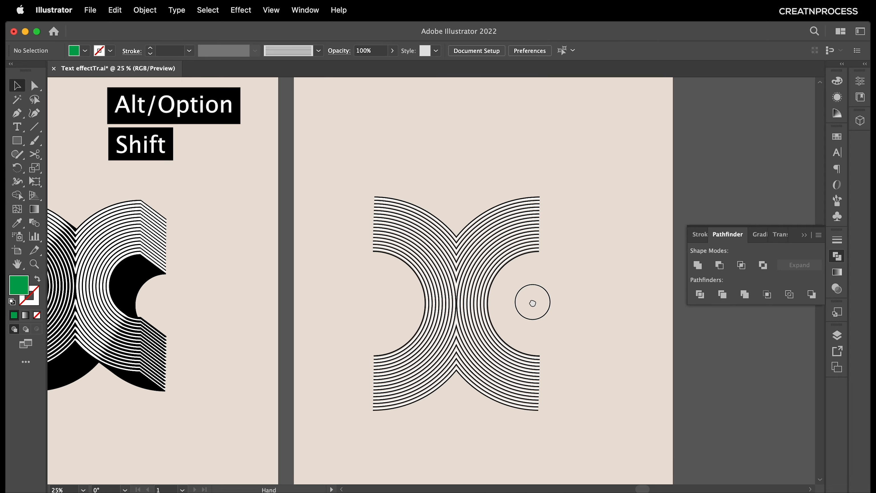
pyautogui.click(435, 289)
pyautogui.moveTo(458, 297); pyautogui.dragTo(491, 297)
pyautogui.scroll(-1, 491, 298)
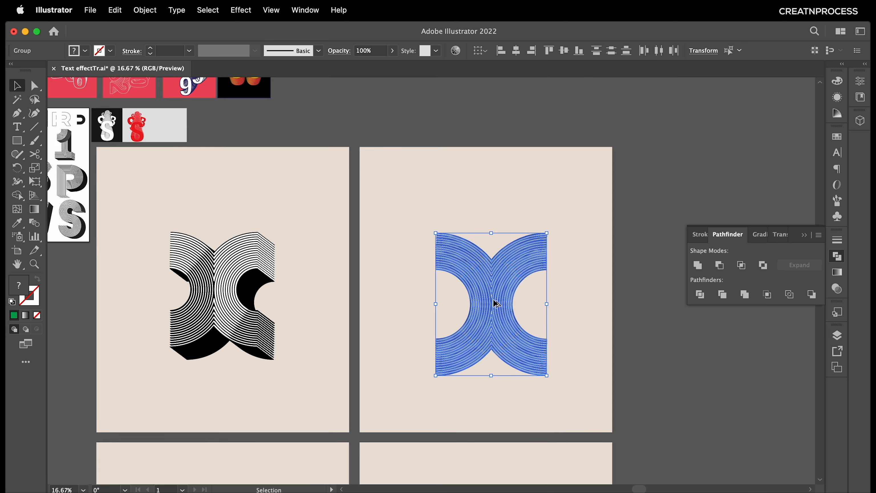
pyautogui.scroll(1, 494, 300)
pyautogui.moveTo(574, 199); pyautogui.dragTo(561, 217)
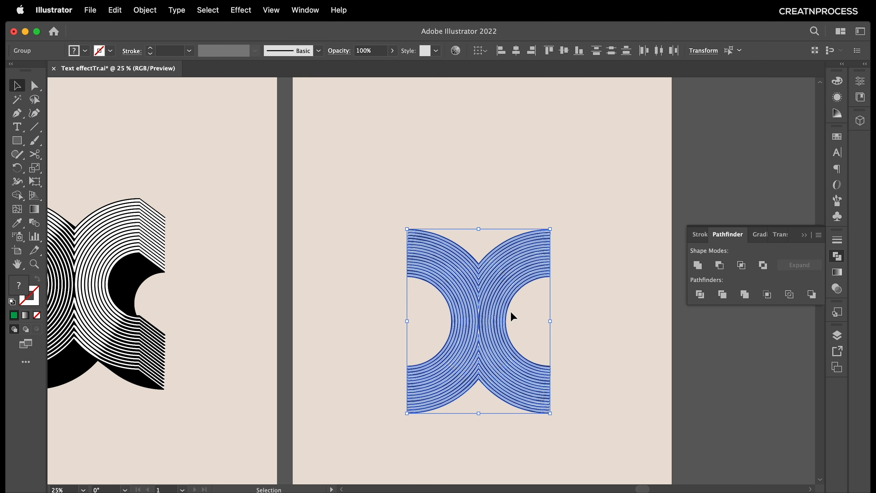
pyautogui.moveTo(510, 314); pyautogui.dragTo(492, 294)
pyautogui.scroll(-1, 492, 296)
pyautogui.scroll(1, 493, 296)
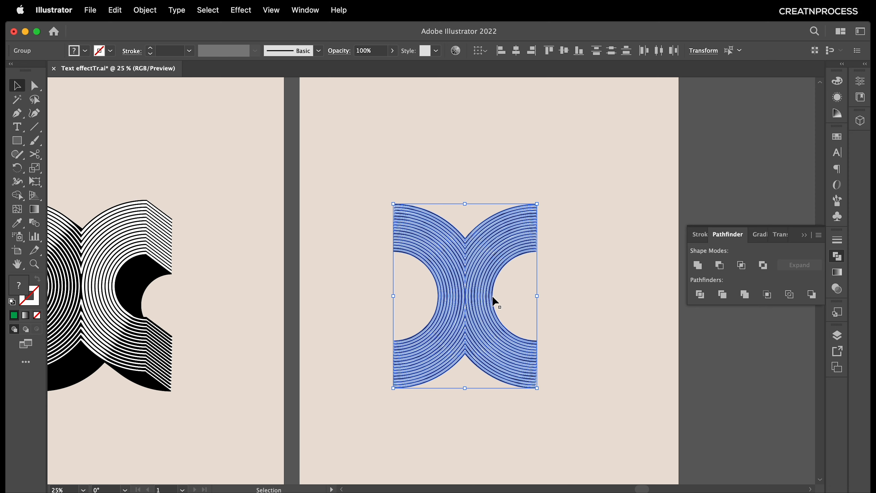
# - Apply a Transform effect to both halves of the x with 50 copies, moved 2.1 pt horizontally and 1.5 pt vertically
pyautogui.click(242, 10)
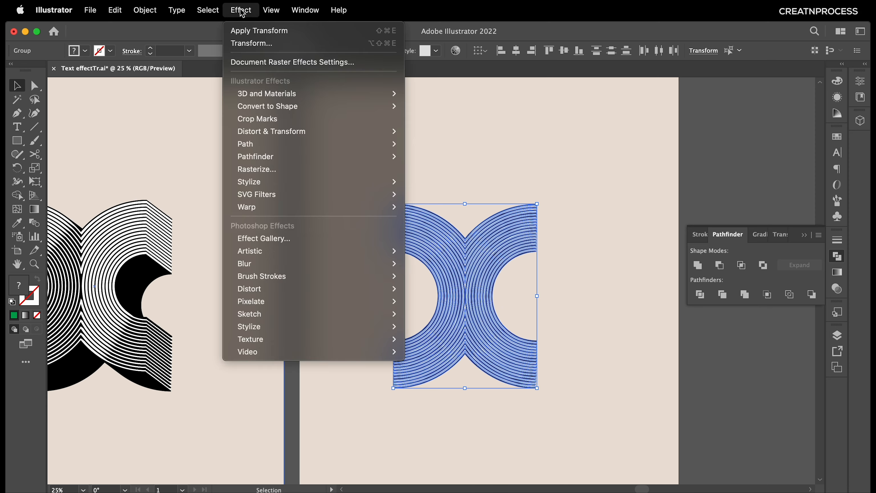
pyautogui.moveTo(303, 133)
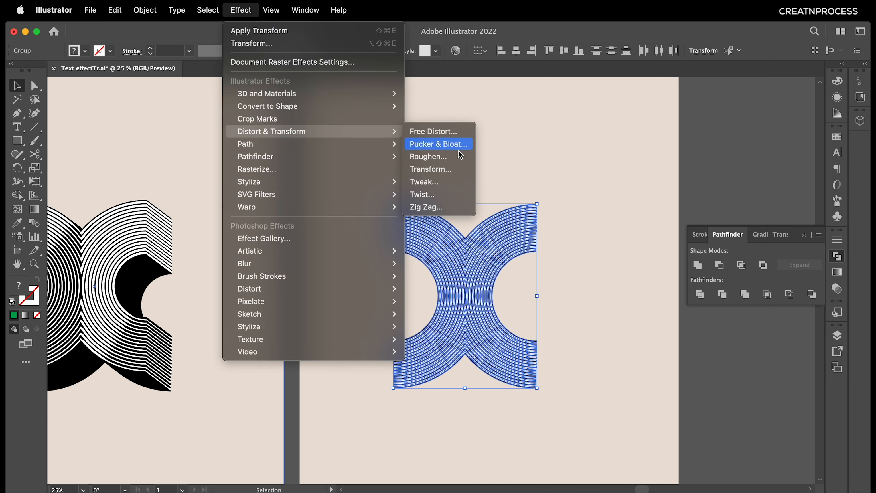
pyautogui.click(455, 169)
pyautogui.click(747, 403)
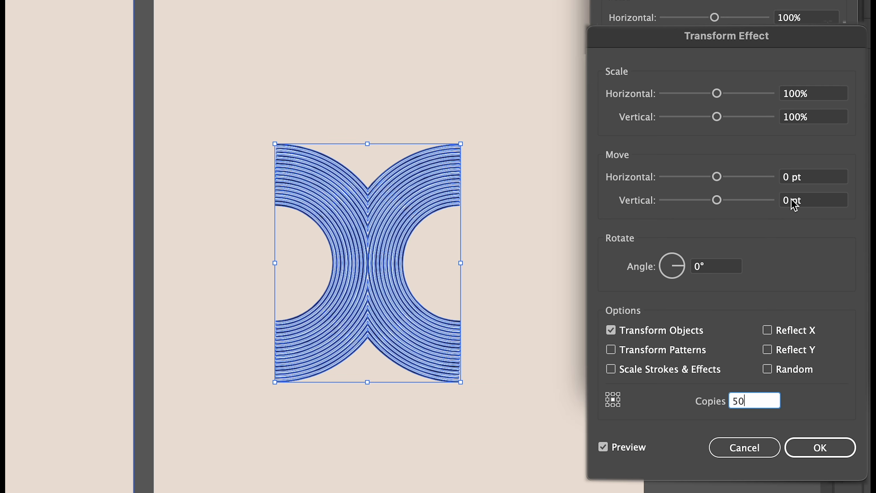
pyautogui.click(787, 201)
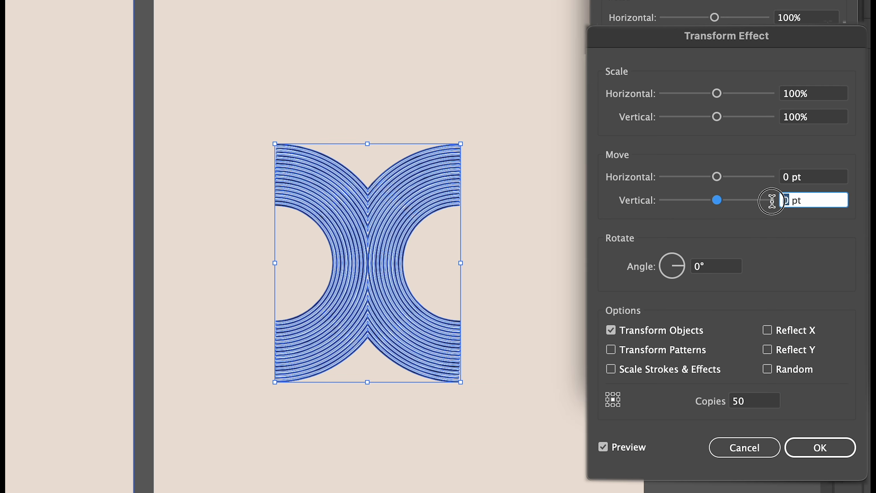
pyautogui.click(786, 179)
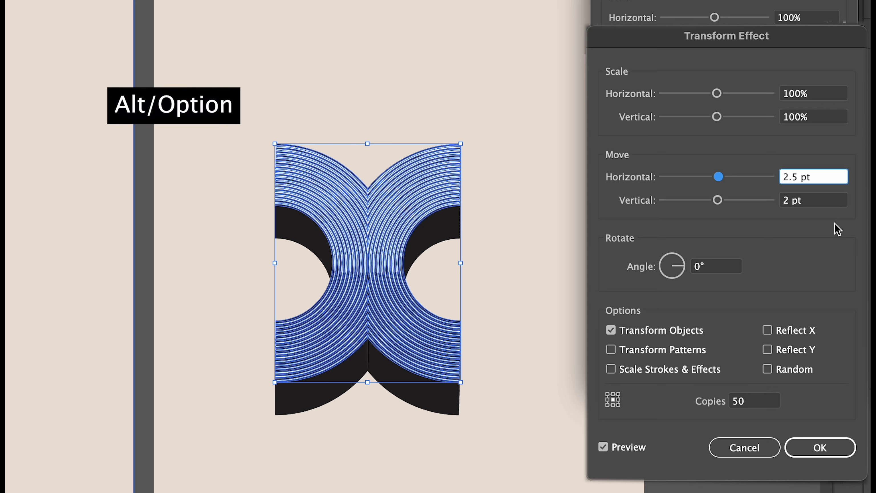
pyautogui.press('Tab')
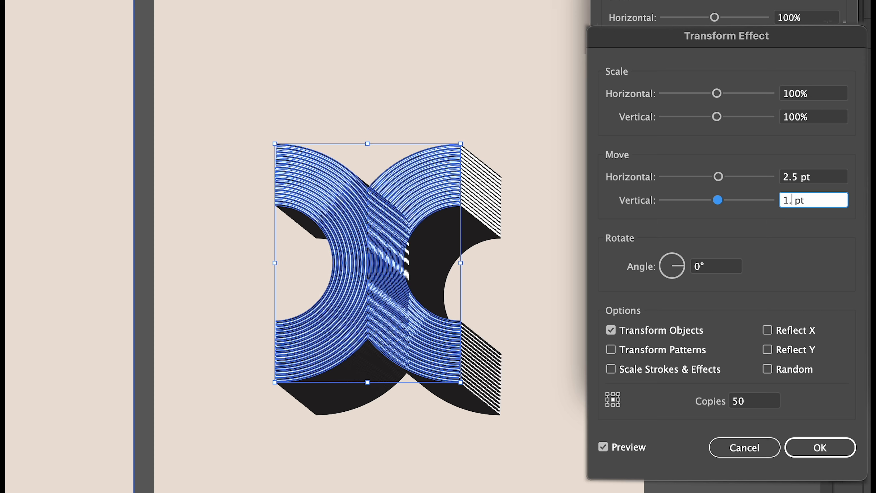
pyautogui.scroll(-4, 800, 177)
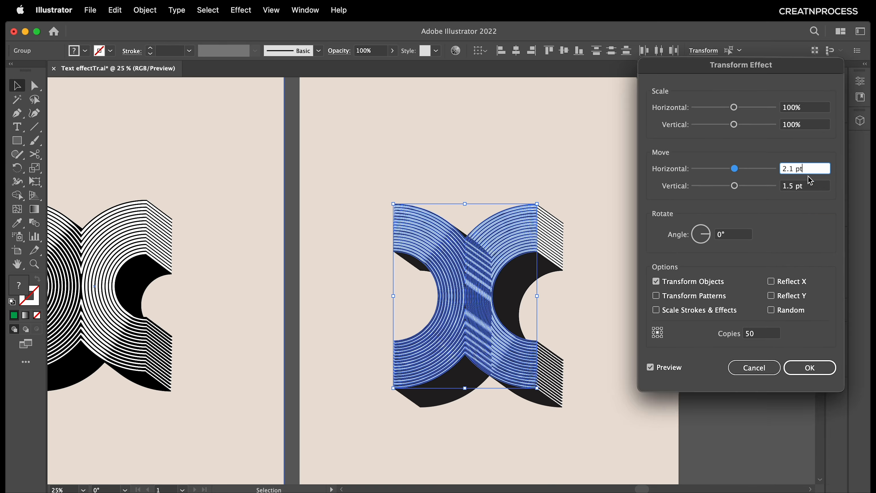
pyautogui.click(804, 368)
pyautogui.click(669, 373)
pyautogui.scroll(-1, 565, 379)
pyautogui.click(620, 371)
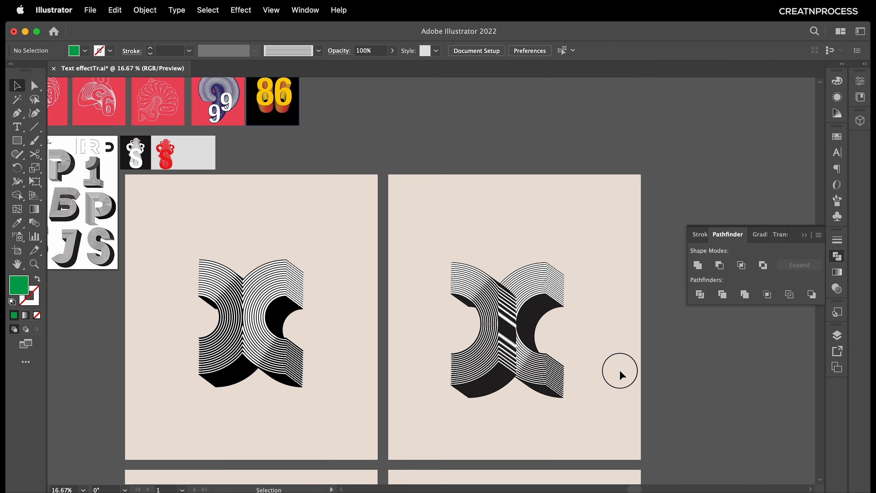
# - Send the left half of the x backward so it sits behind the right half
pyautogui.scroll(1, 459, 358)
pyautogui.click(519, 303)
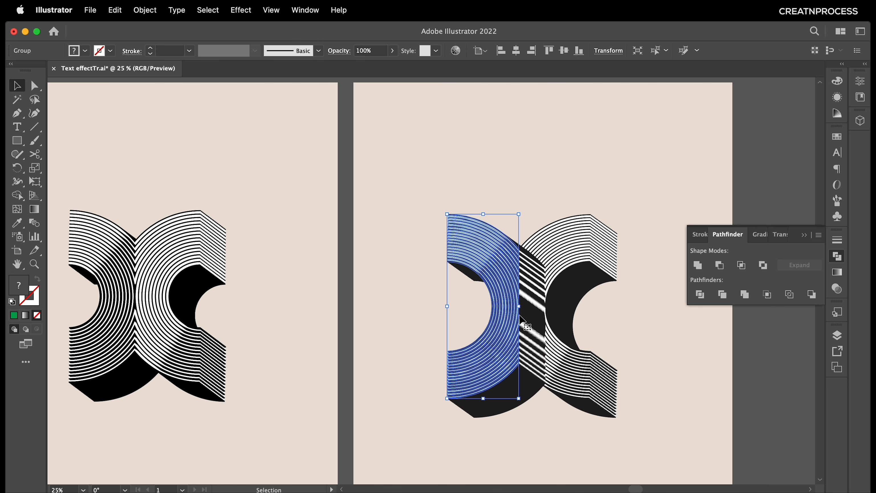
pyautogui.press('super+bracketleft')
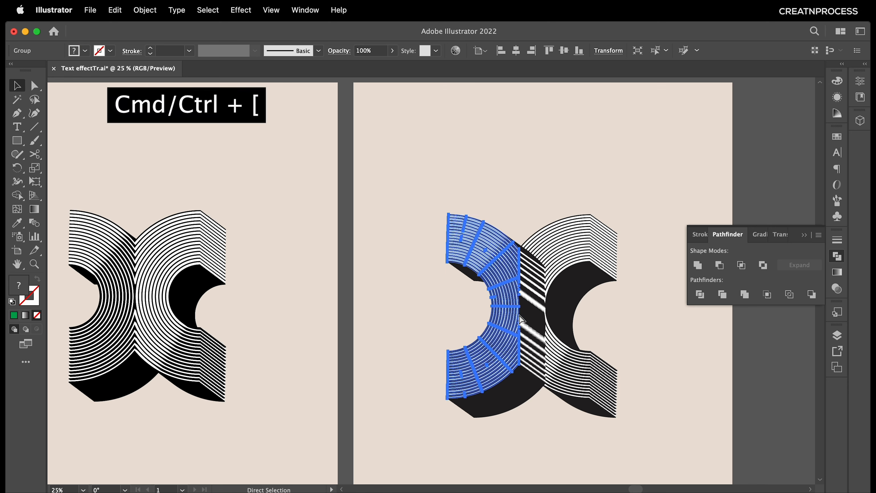
pyautogui.press('super+bracketleft')
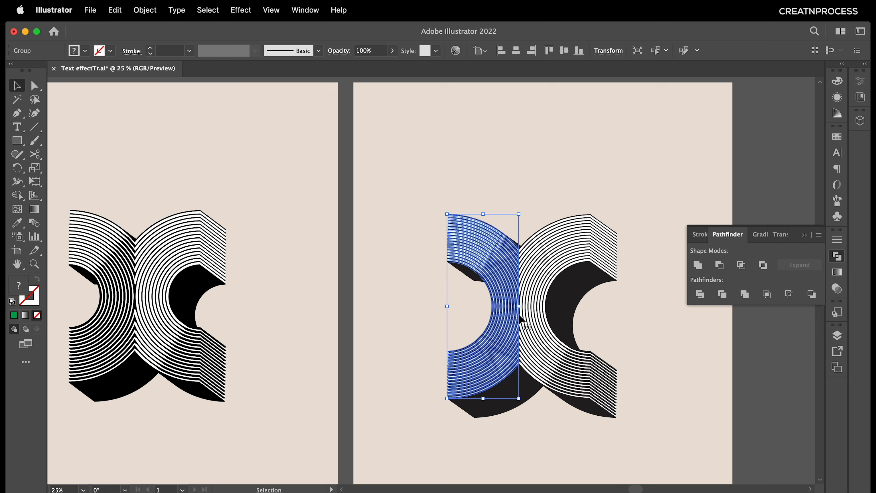
pyautogui.click(632, 329)
pyautogui.press('super+equal')
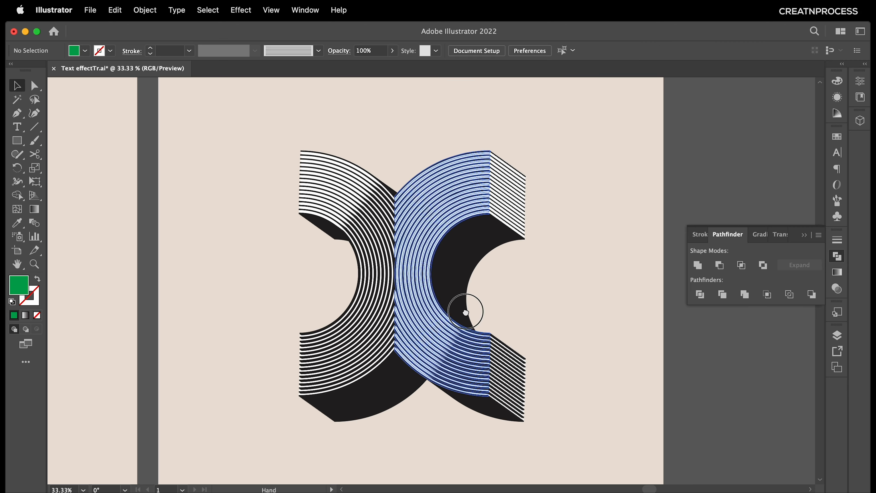
pyautogui.click(437, 271)
pyautogui.scroll(-2, 450, 275)
pyautogui.scroll(2, 425, 280)
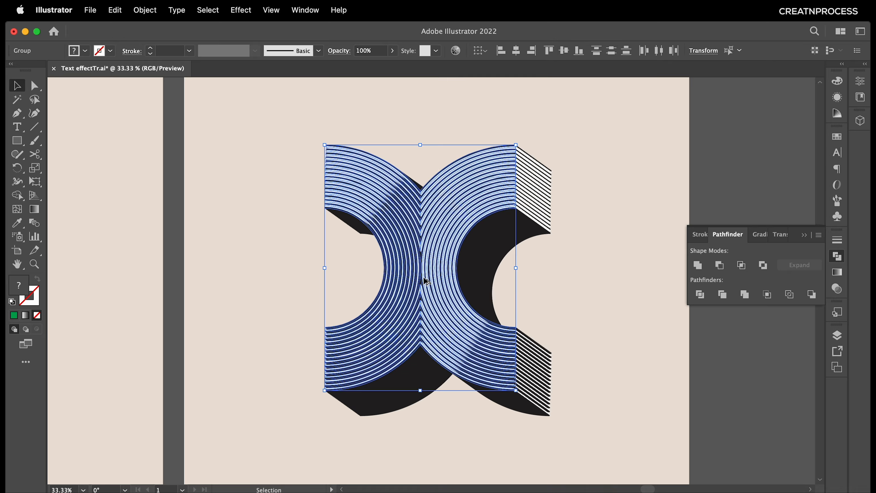
# - Add the text "S" on the empty black artboard beside the finished S artwork
pyautogui.scroll(-3, 442, 292)
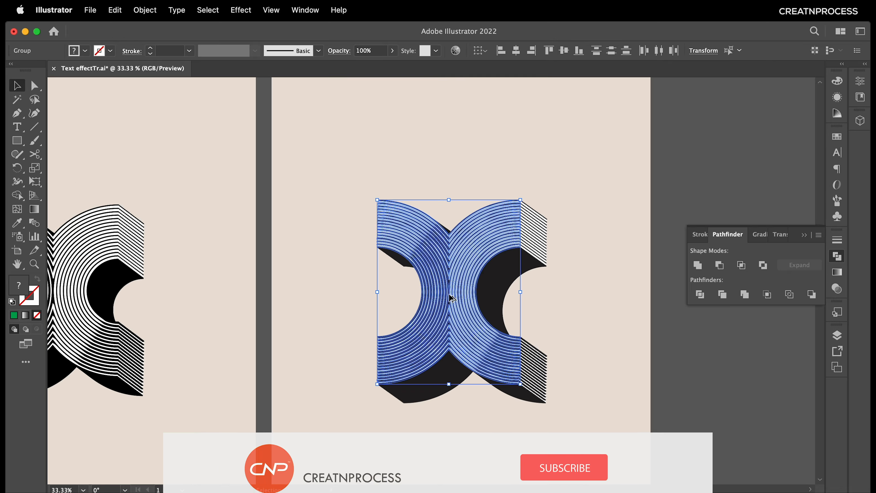
pyautogui.scroll(10, 451, 297)
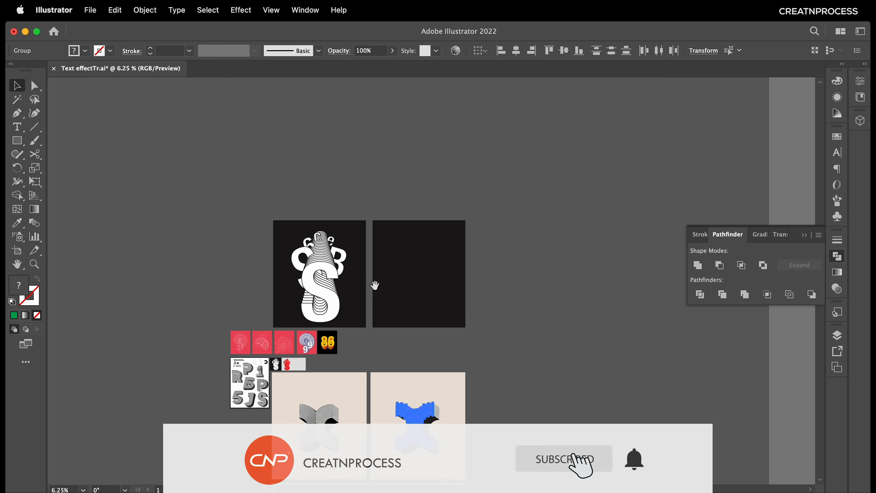
pyautogui.press('super+equal')
pyautogui.press('super+equal')
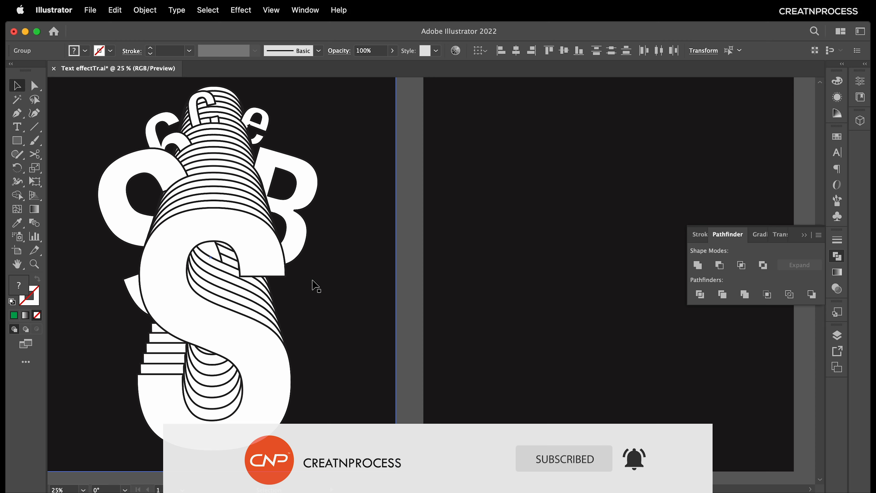
pyautogui.moveTo(471, 286); pyautogui.dragTo(389, 311)
pyautogui.click(501, 296)
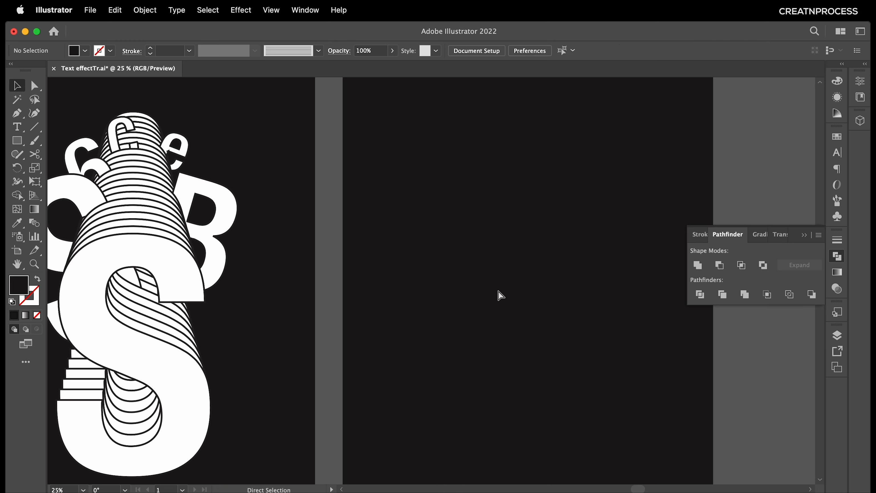
pyautogui.press('t')
pyautogui.click(481, 325)
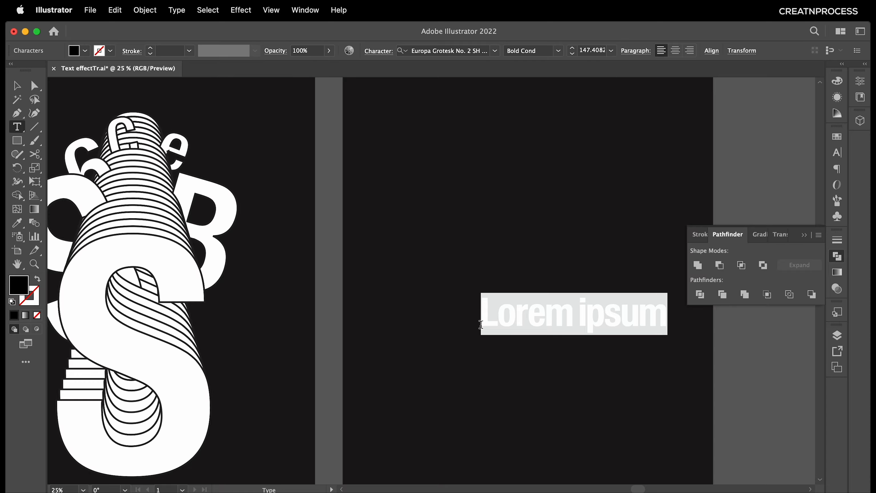
pyautogui.write('S')
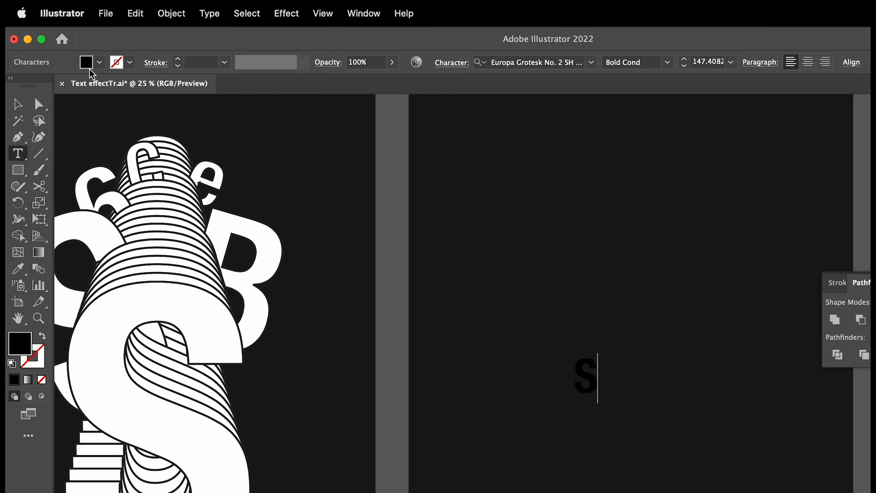
# - Fill the letter S with white
pyautogui.press('Escape')
pyautogui.click(85, 51)
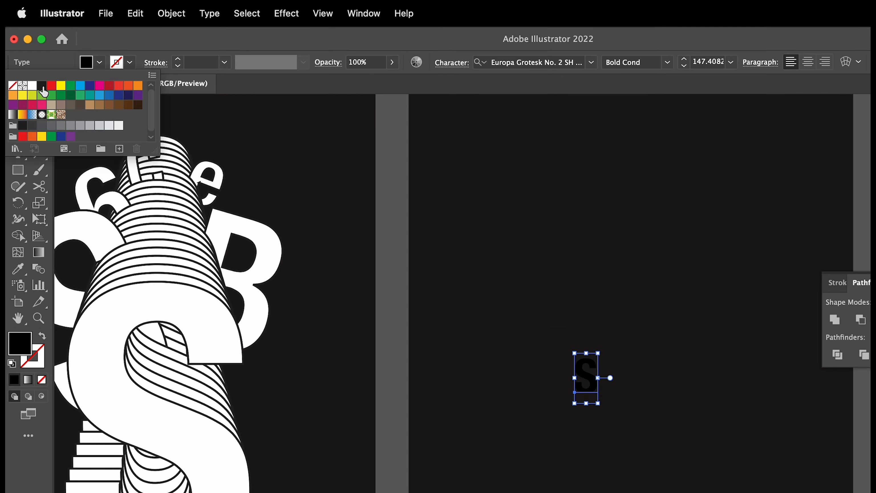
pyautogui.click(33, 87)
pyautogui.click(98, 41)
# - Enlarge the letter S proportionally to about 1147 pt and center it horizontally on the black artboard
pyautogui.moveTo(597, 353); pyautogui.dragTo(779, 130)
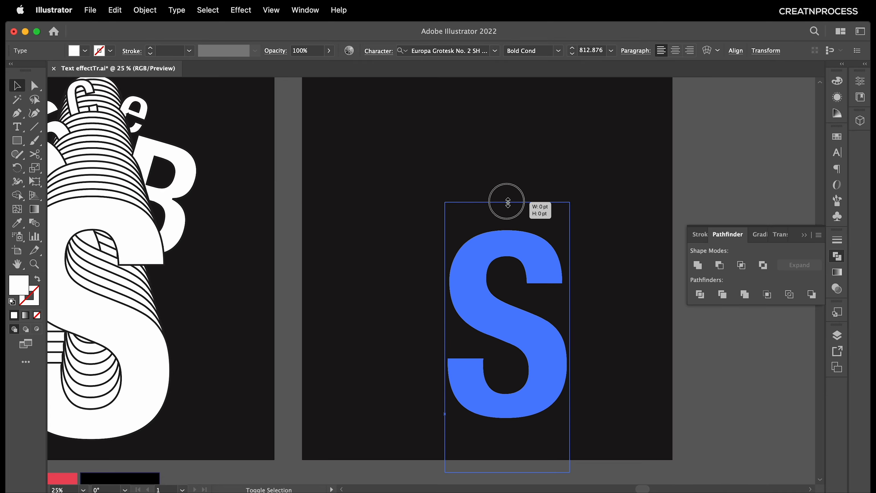
pyautogui.moveTo(508, 202); pyautogui.dragTo(518, 231)
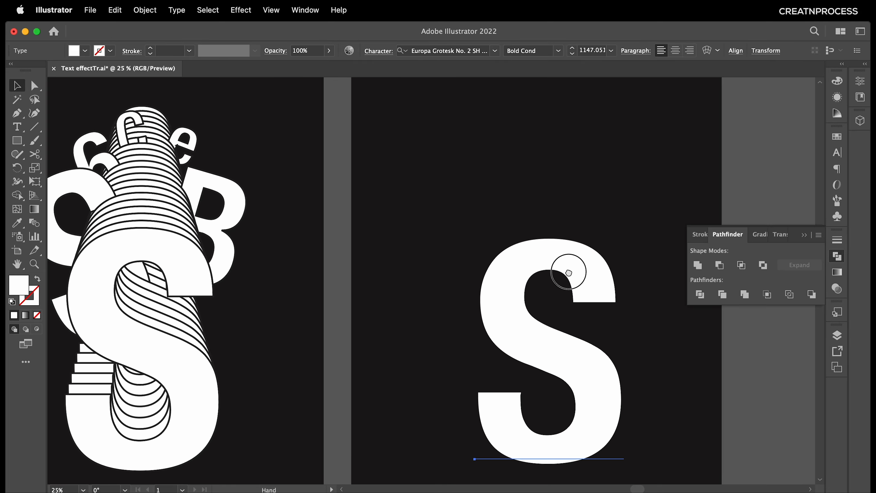
pyautogui.moveTo(581, 265); pyautogui.dragTo(573, 262)
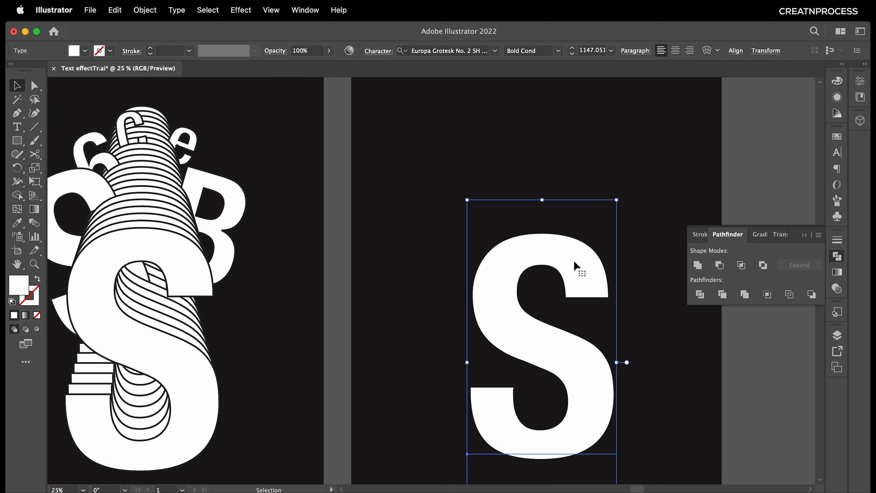
pyautogui.moveTo(575, 265); pyautogui.dragTo(503, 261)
pyautogui.click(241, 10)
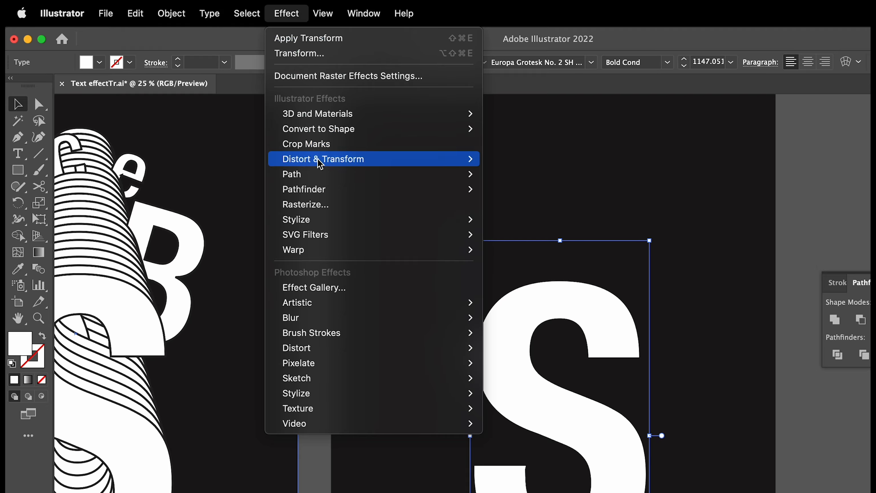
pyautogui.moveTo(472, 158)
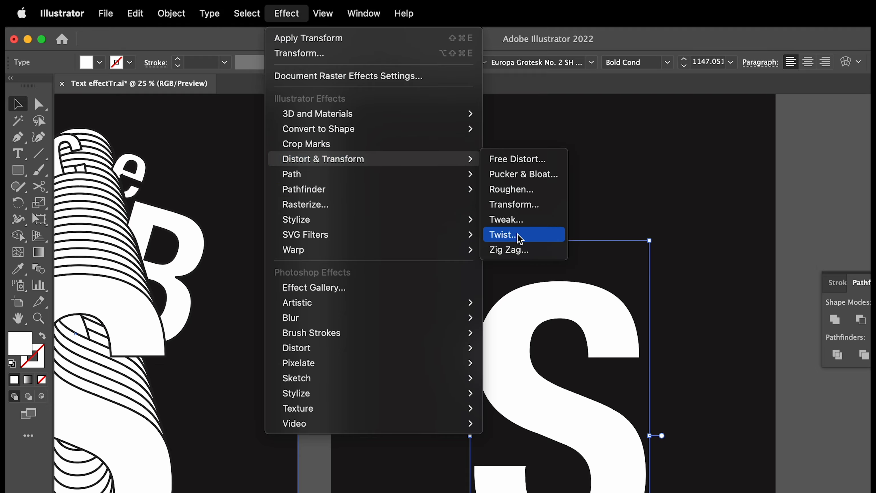
pyautogui.click(519, 206)
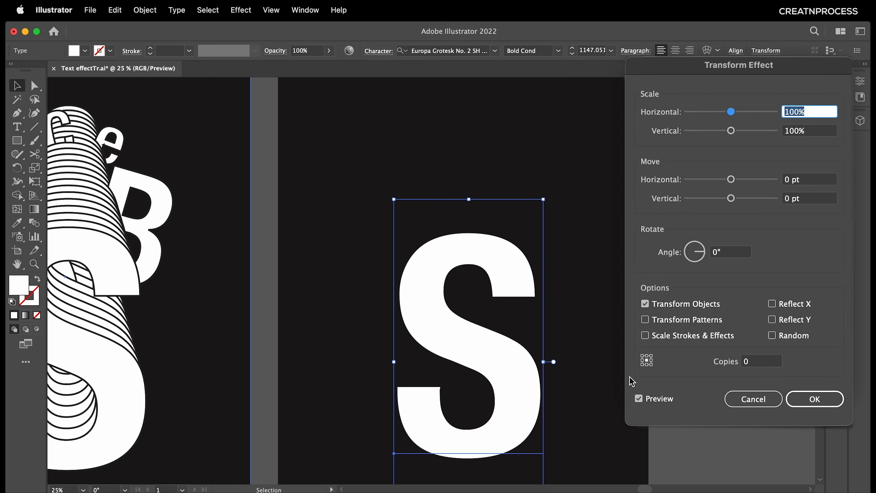
pyautogui.click(753, 361)
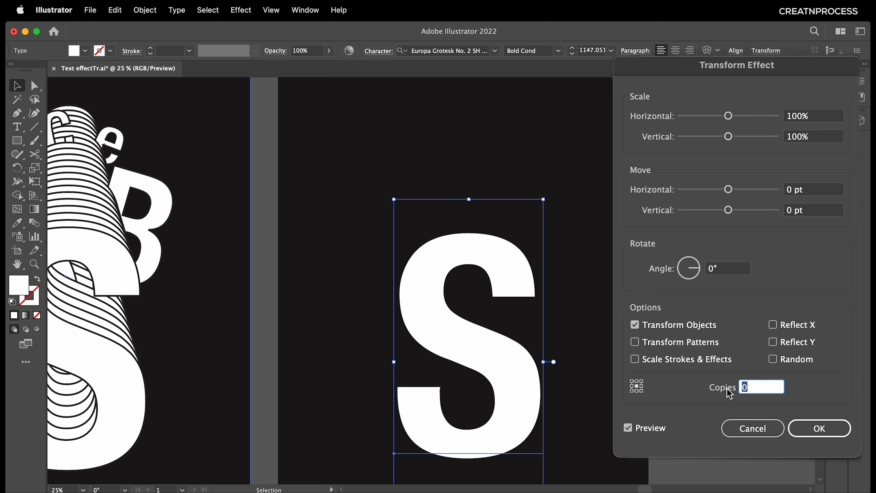
pyautogui.write('20')
pyautogui.click(792, 211)
pyautogui.press('Up')
pyautogui.click(753, 429)
# - Give the letter S a black stroke with hex color 000000
pyautogui.click(31, 299)
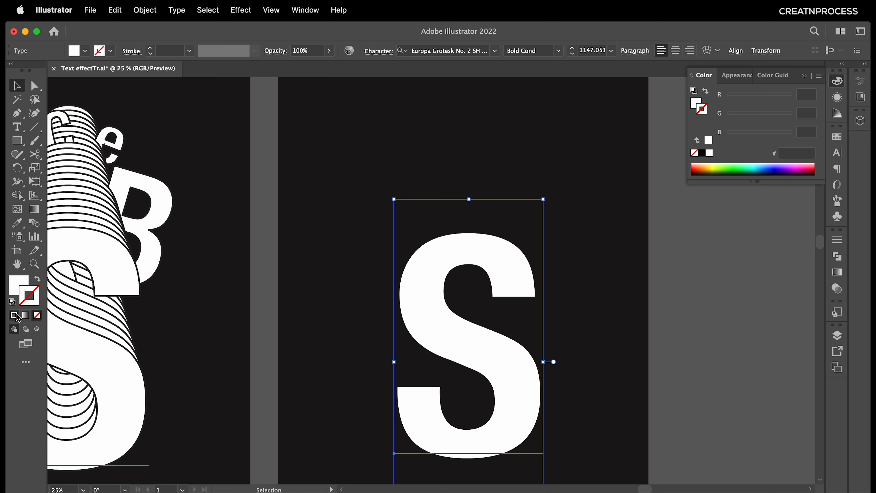
pyautogui.click(15, 315)
pyautogui.doubleClick(23, 296)
pyautogui.moveTo(468, 327); pyautogui.dragTo(421, 392)
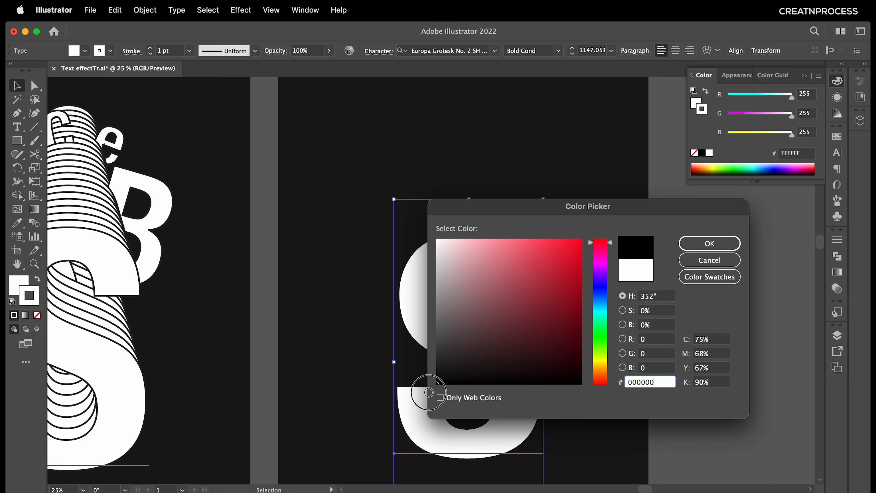
pyautogui.click(688, 250)
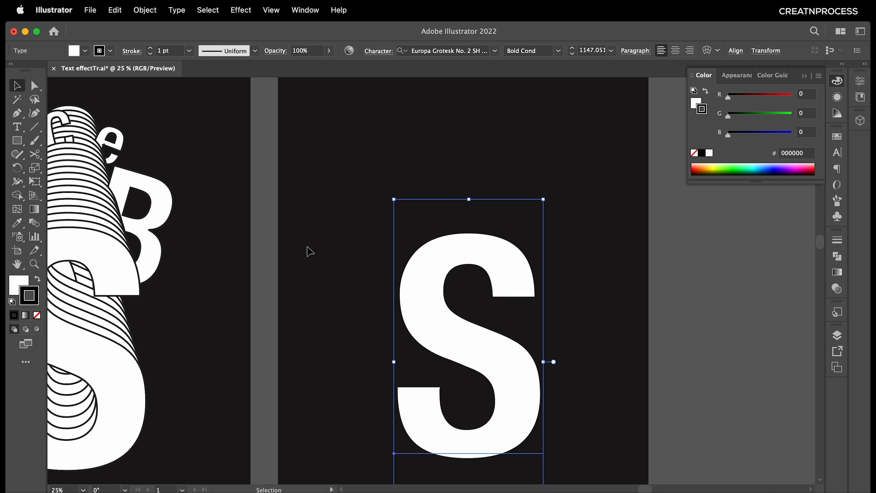